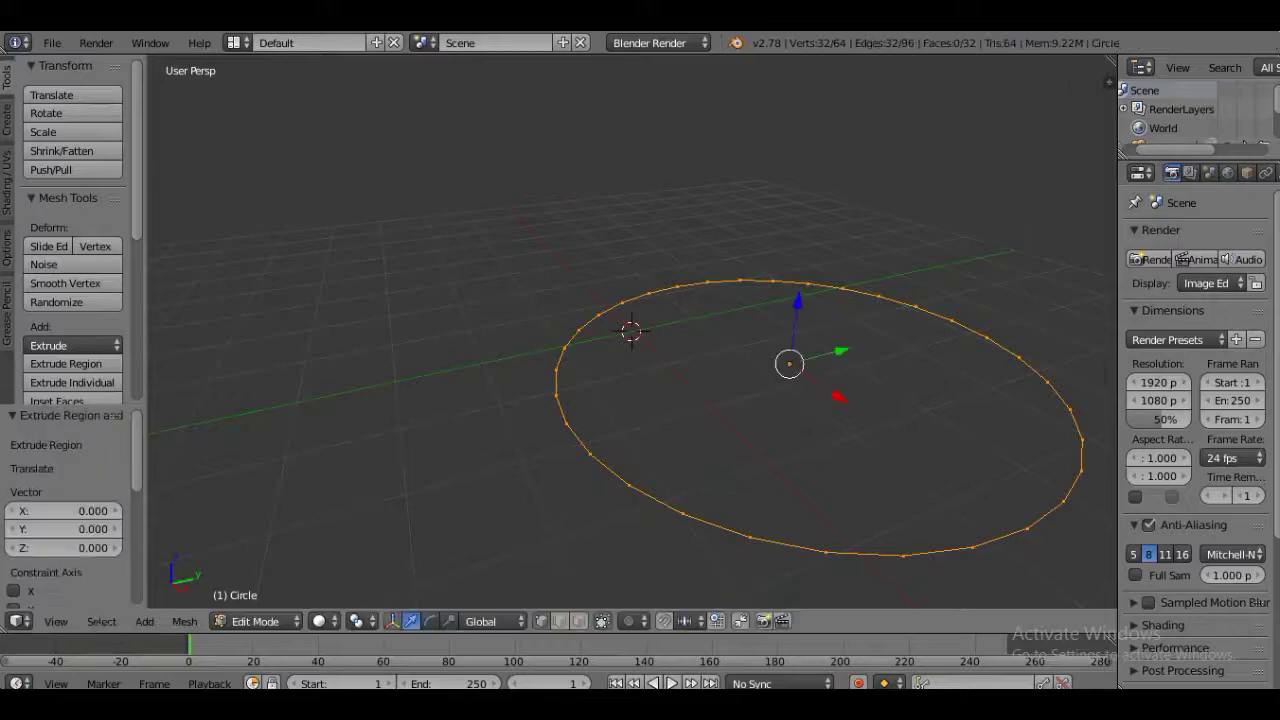
Step: Extrude the circle into a flat band scaled 1.134 and thicken it along its normals
key("e")
key("s")
left_click(866, 341)
key("e")
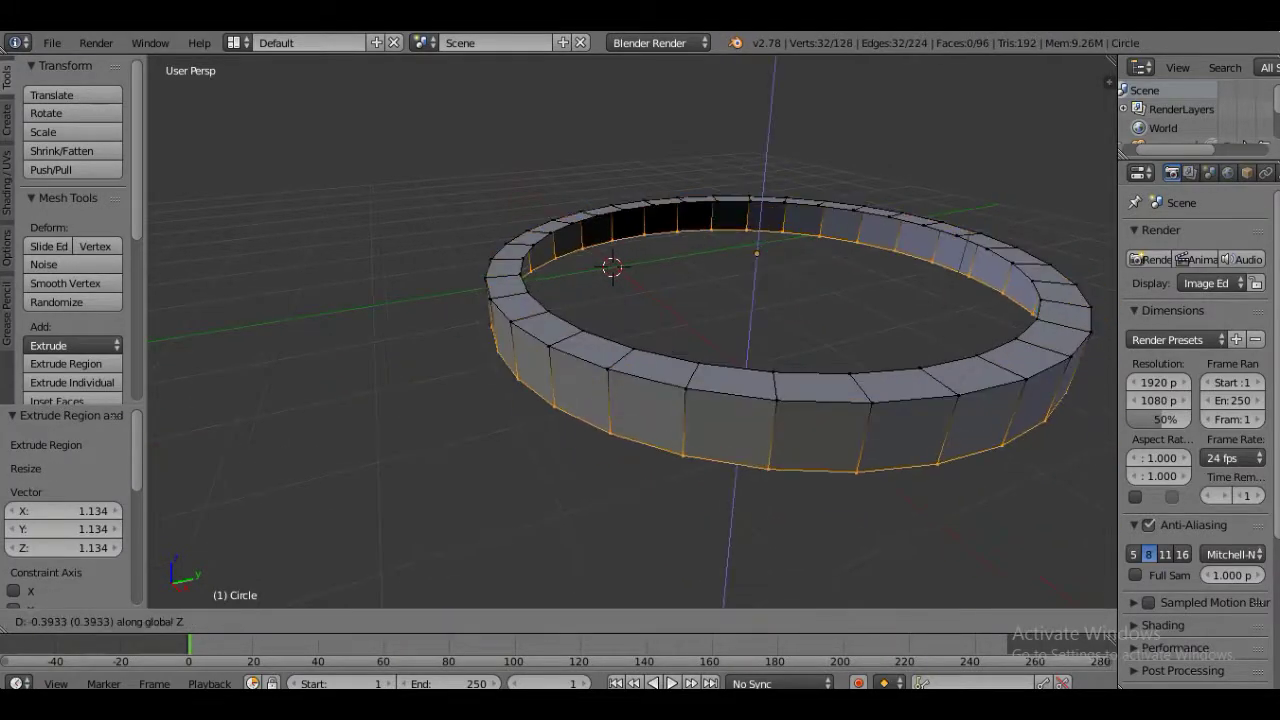
key("Escape")
key("e")
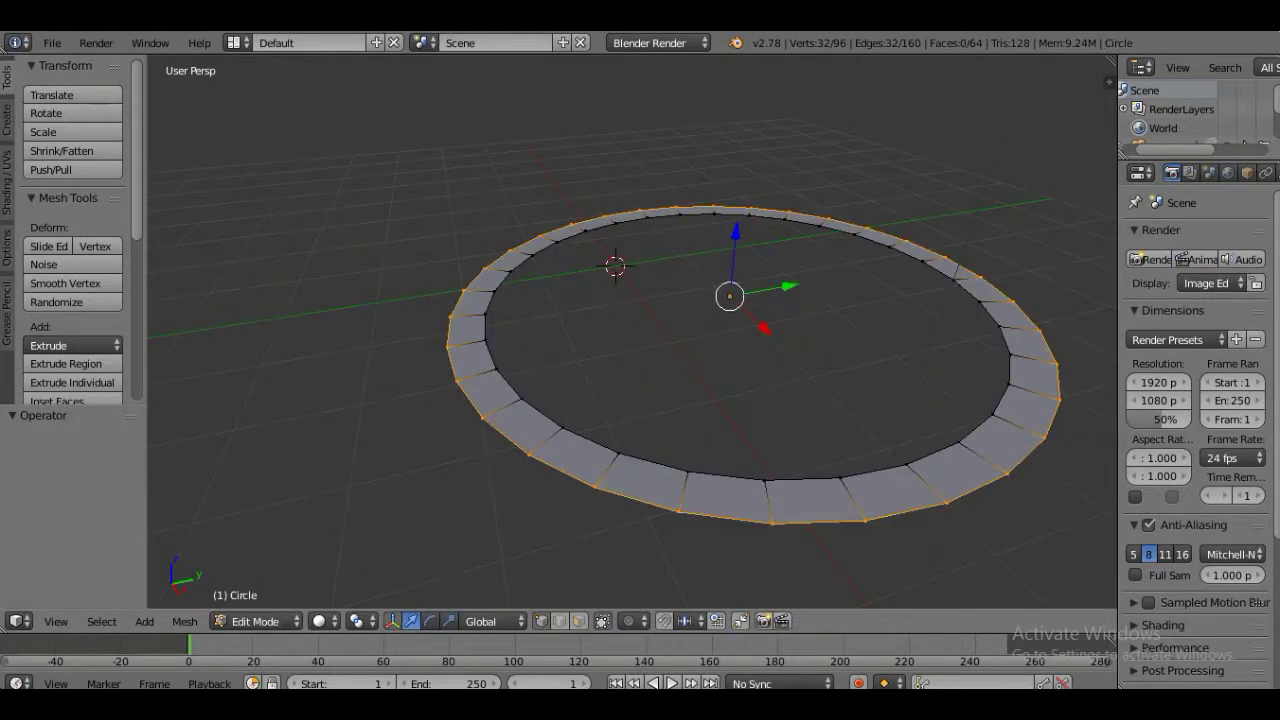
left_click(617, 412)
Step: Add and scale a loop cut around the ring wall, narrow the inner top loop, and apply level-3 subdivision
key("ctrl+r")
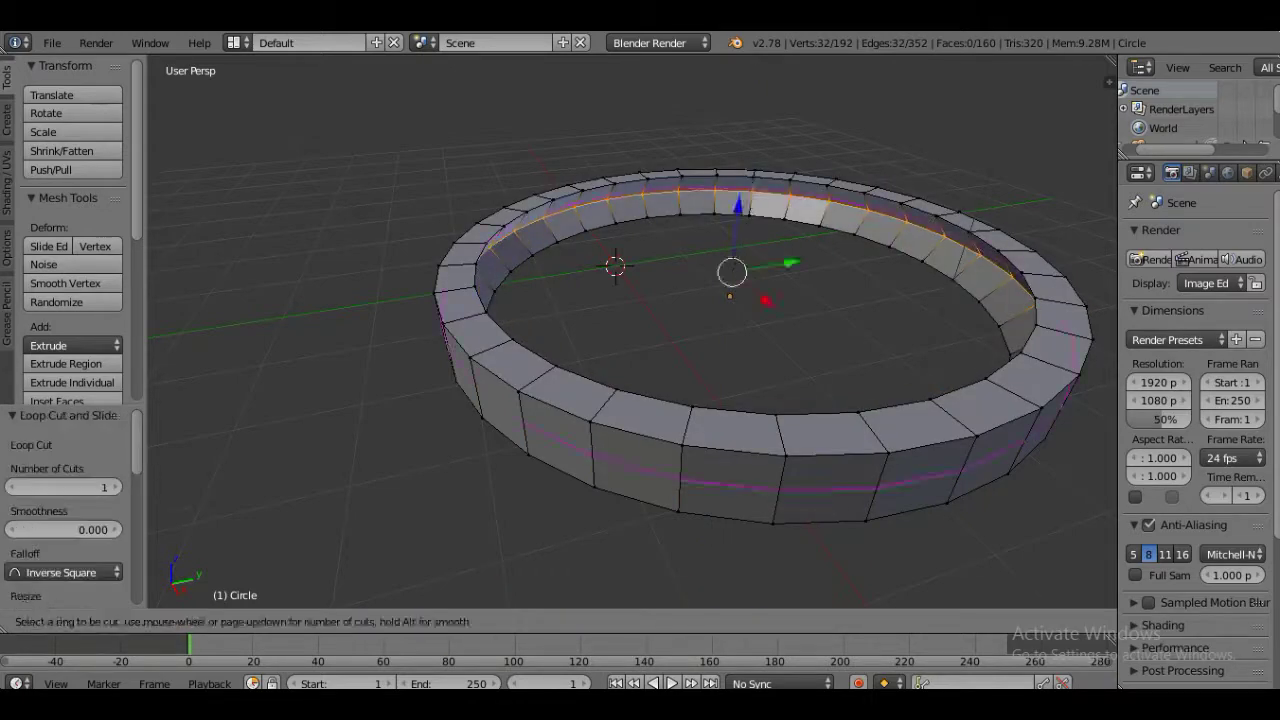
left_click(729, 271)
key("s")
left_click(912, 328)
right_click(757, 197, "alt")
key("s")
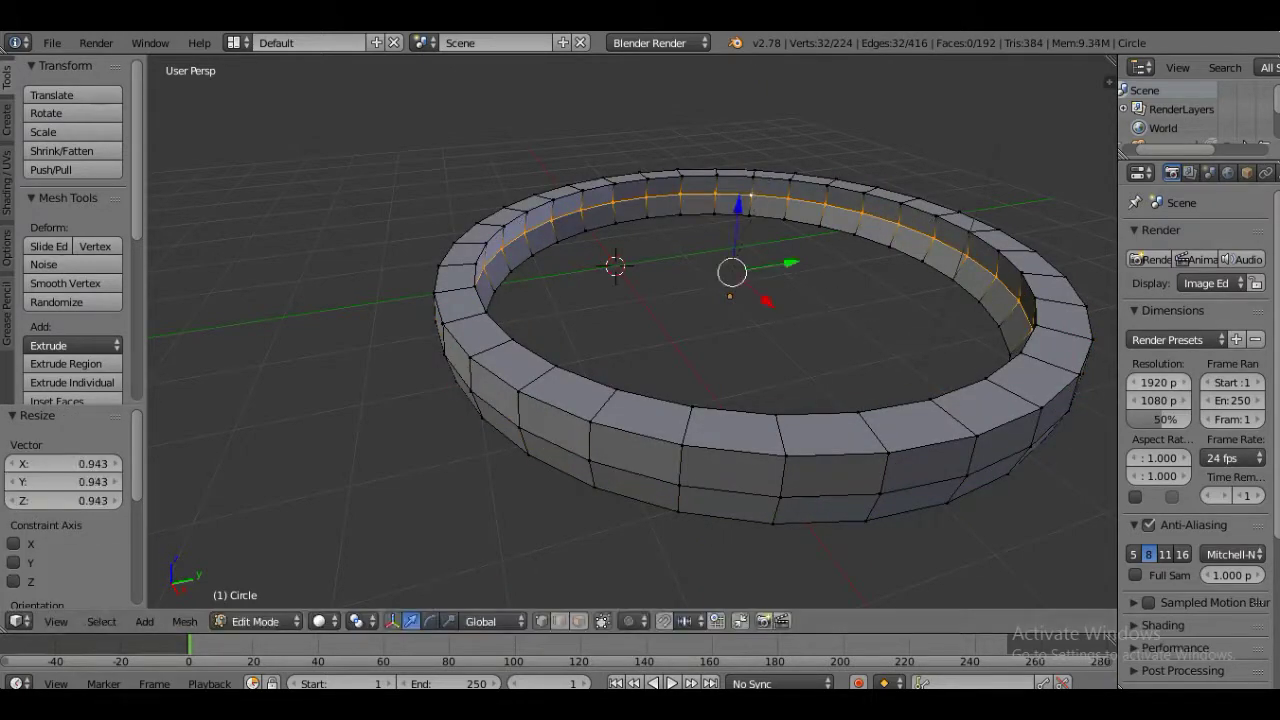
key("Tab")
key("ctrl+3")
Step: Move the ring band -5.244 along Y and shade it smooth
key("g")
key("y")
left_click(784, 234)
Step: Add a new circle, move it along Z, and isolate it for vertex editing
key("shift+a")
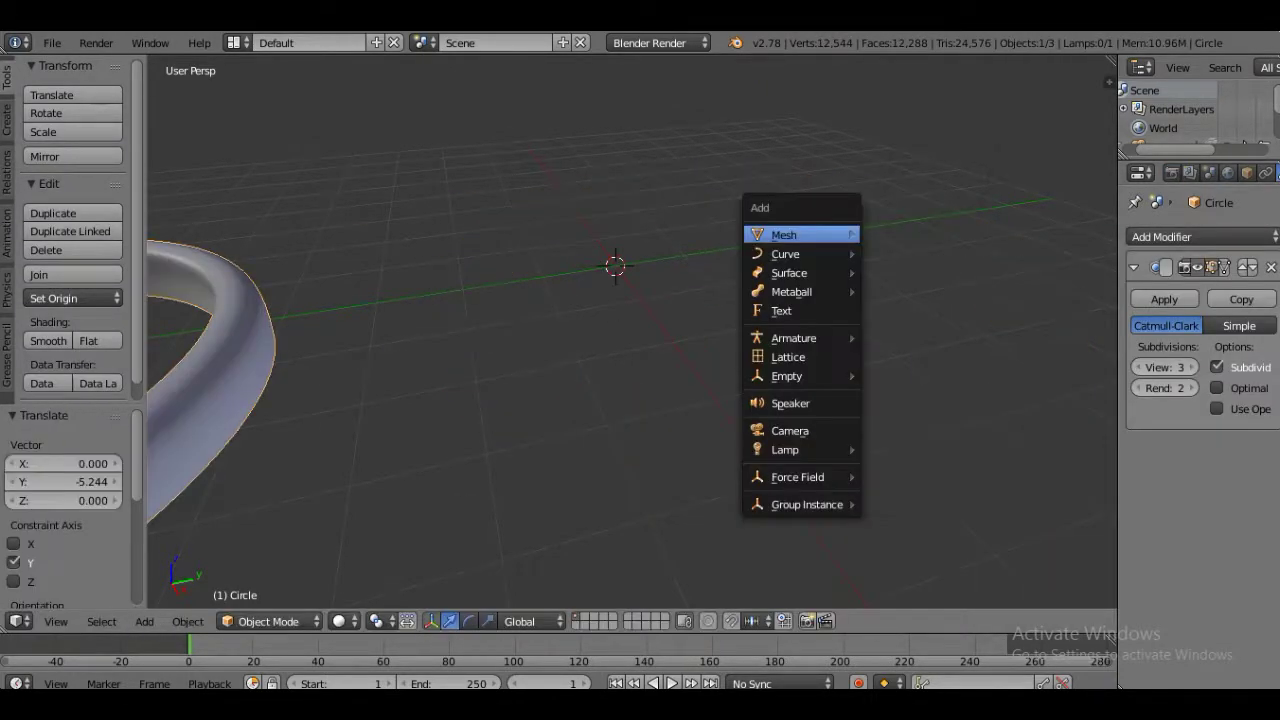
left_click(900, 272)
key("g")
key("z")
left_click(862, 305)
key("Tab")
key("KP_Divide")
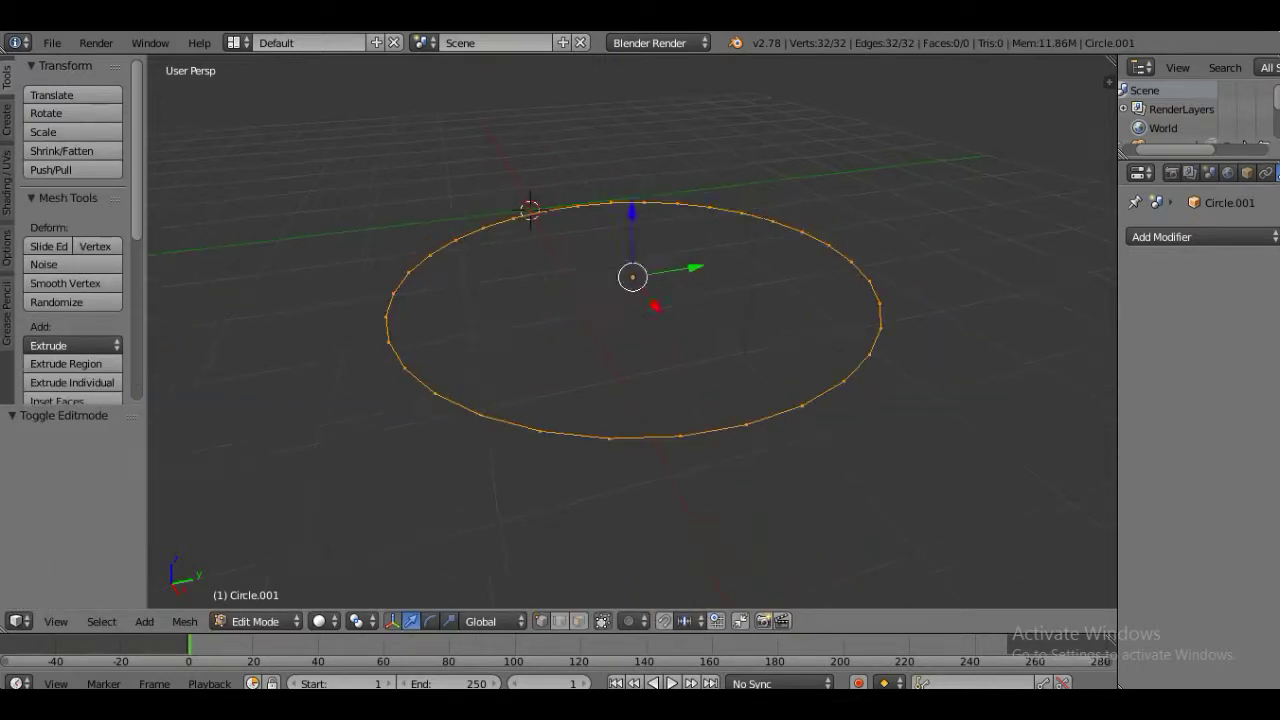
Step: Extrude the circle outward into a 1.196 band and push the inner loop down and inward
key("e")
key("s")
left_click(530, 207)
key("ctrl+i")
key("e")
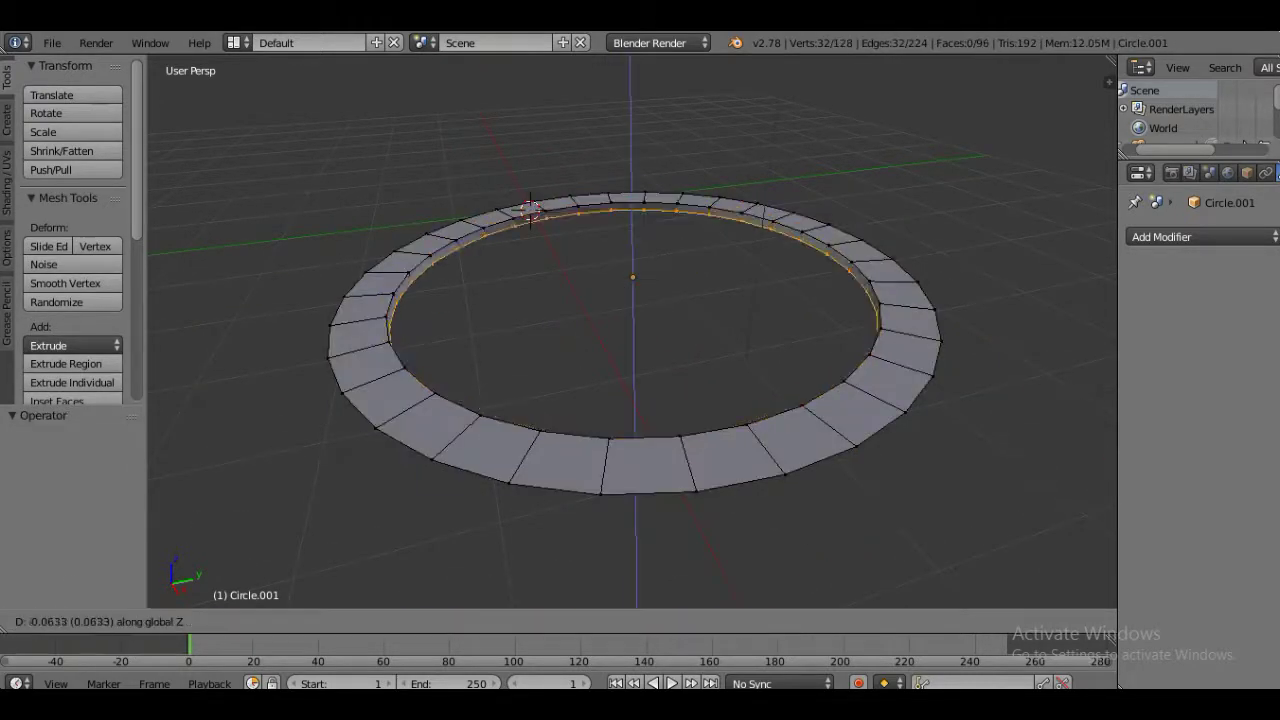
key("Return")
Step: Extrude the edge loop up into a wall along Z and fill the bottom opening
key("e")
key("KP_8")
key("KP_8")
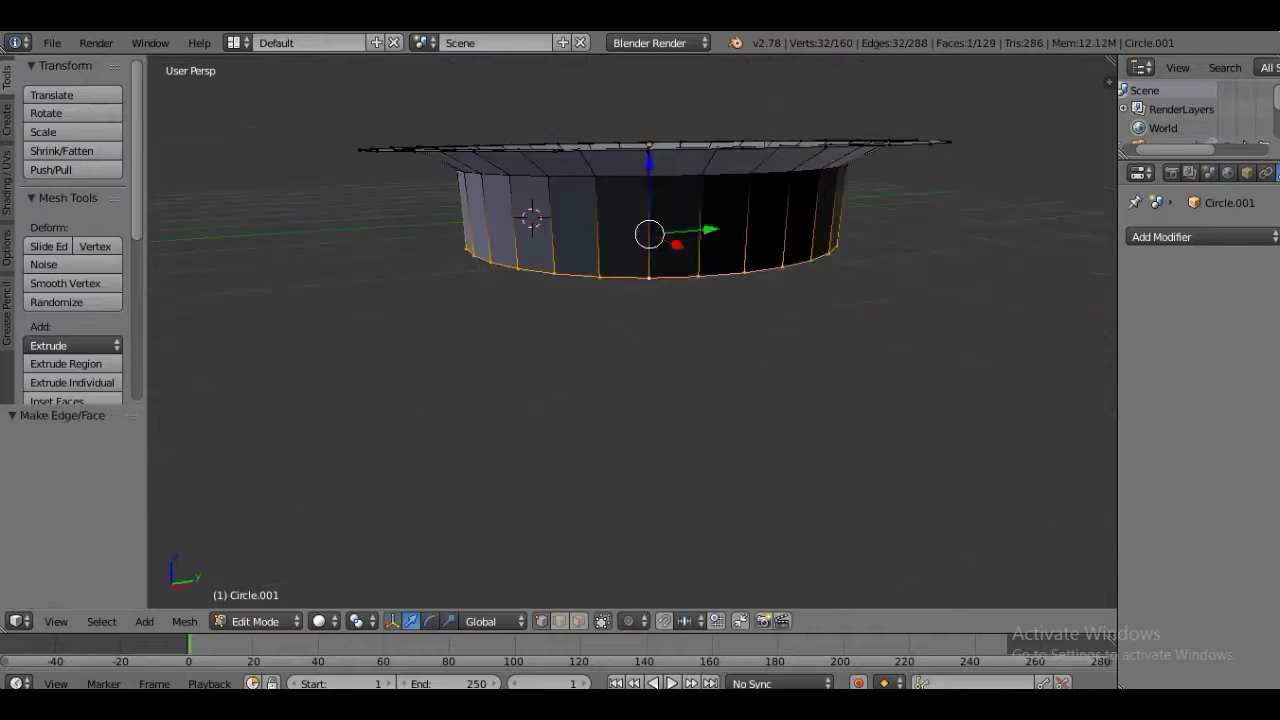
key("g")
key("z")
key("Return")
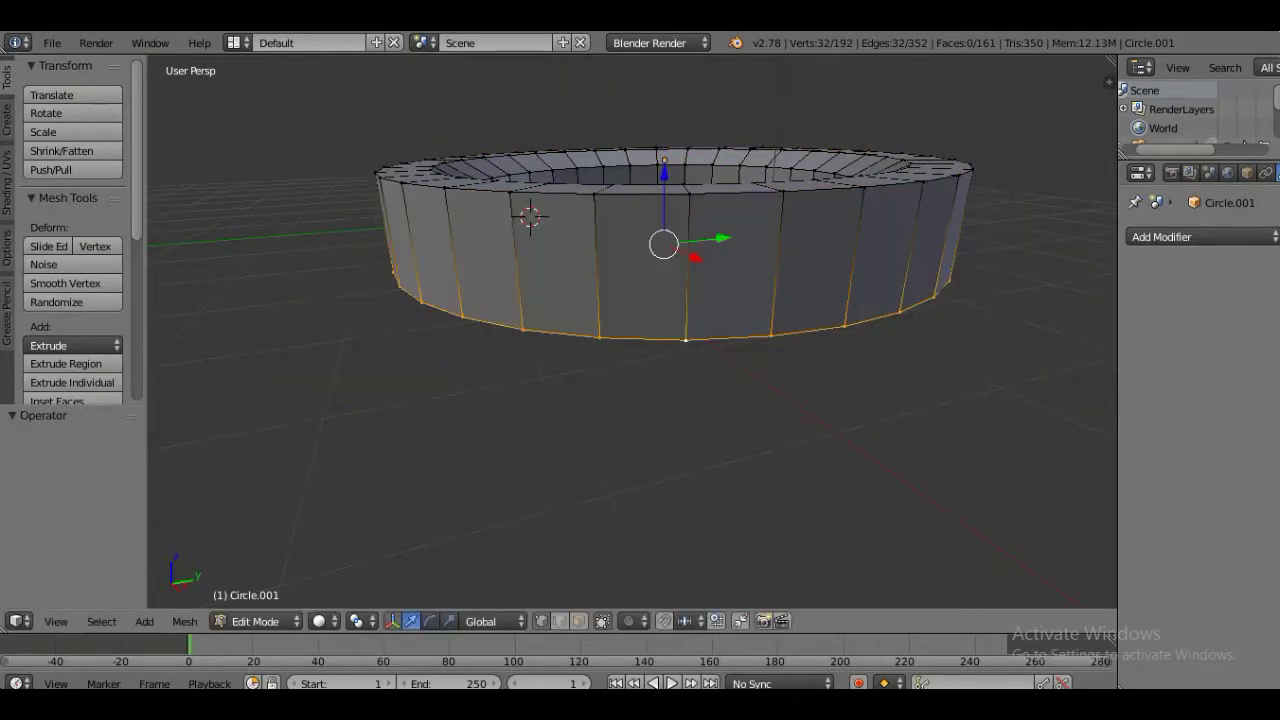
key("KP_8")
key("KP_8")
key("f")
Step: Twist the inner top edge loop about -7° around Z
key("KP_4")
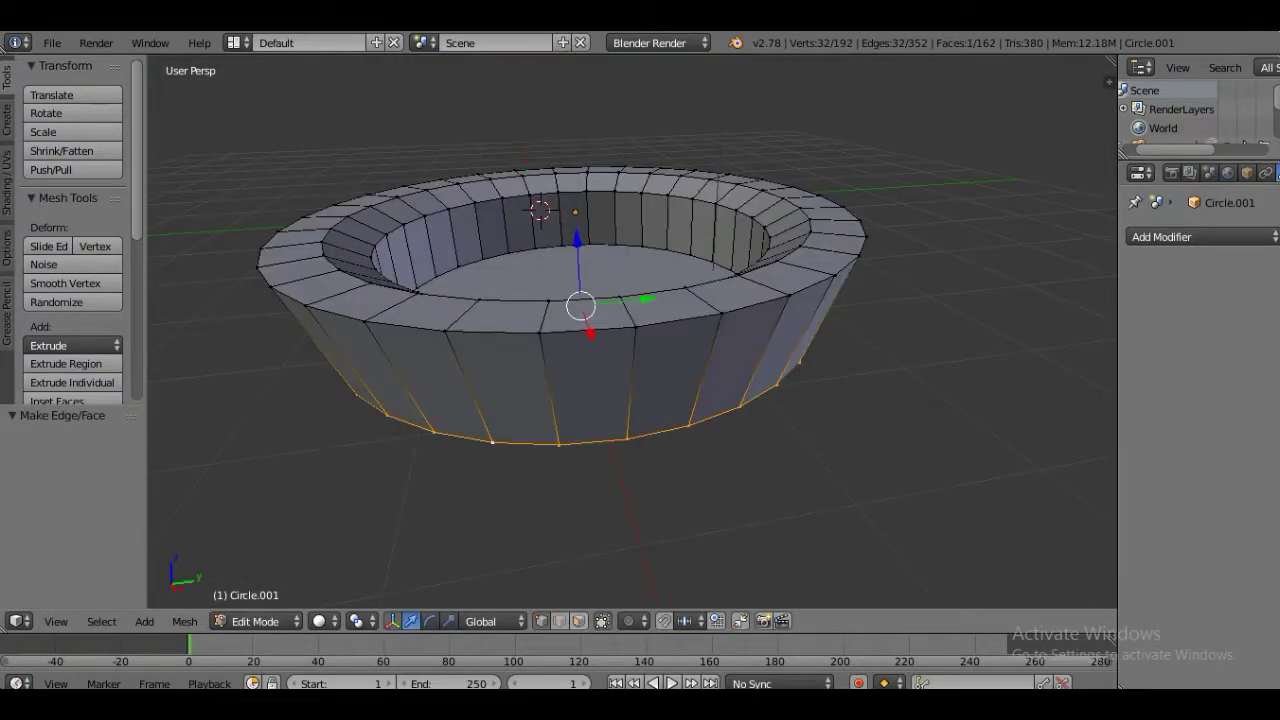
key("KP_8")
key("KP_8")
right_click(600, 282, "alt")
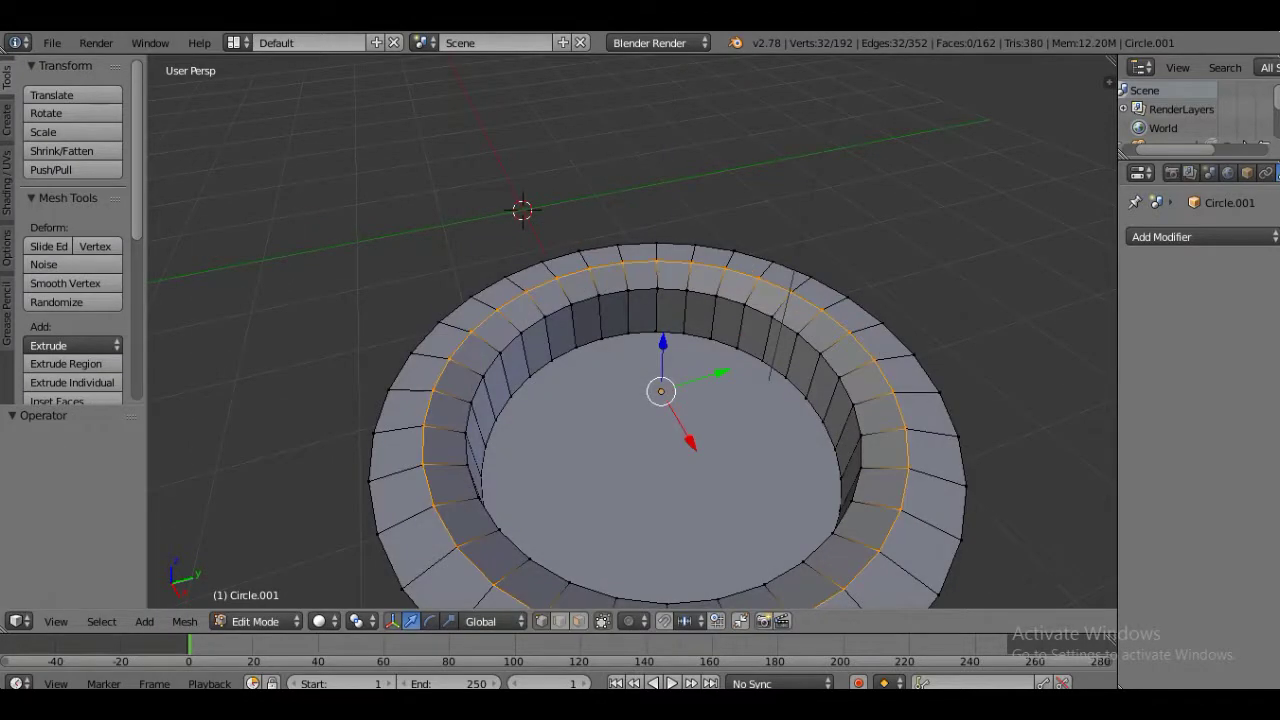
key("KP_2")
key("r")
key("z")
left_click(714, 470)
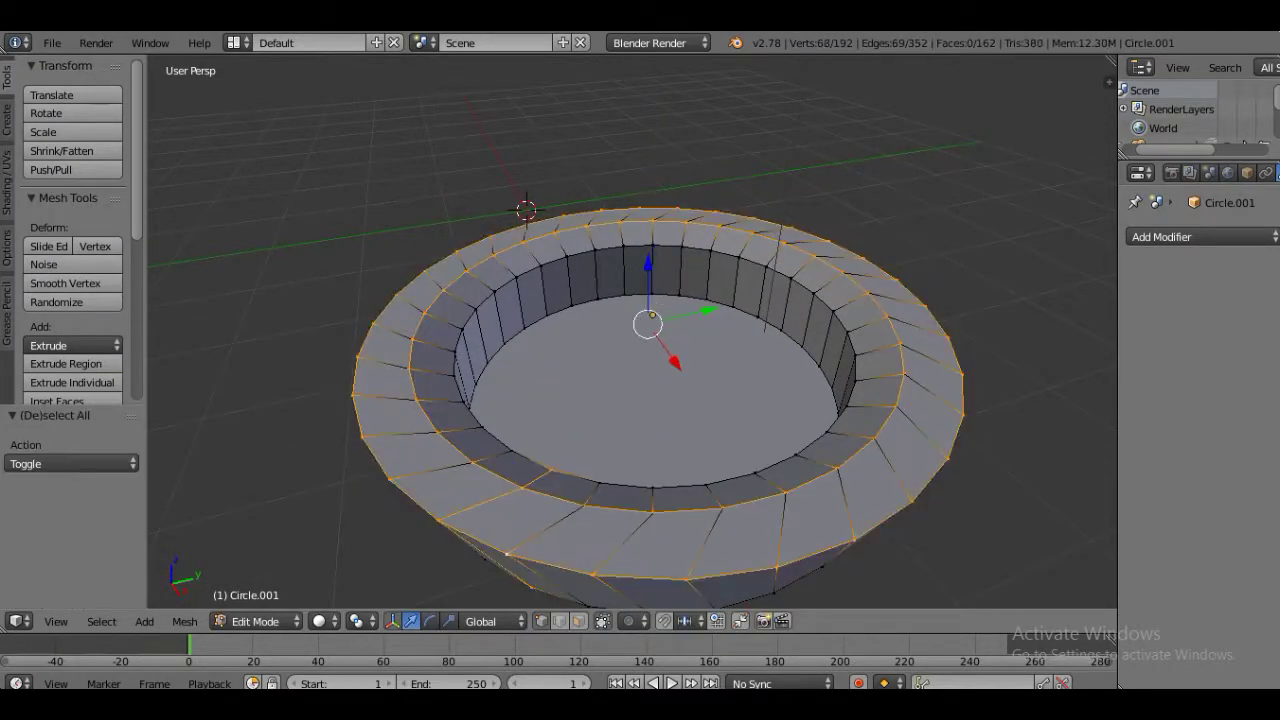
Step: Extrude the 32 top rim faces individually into flutes and add subdivision smoothing
key("3")
left_click(72, 382)
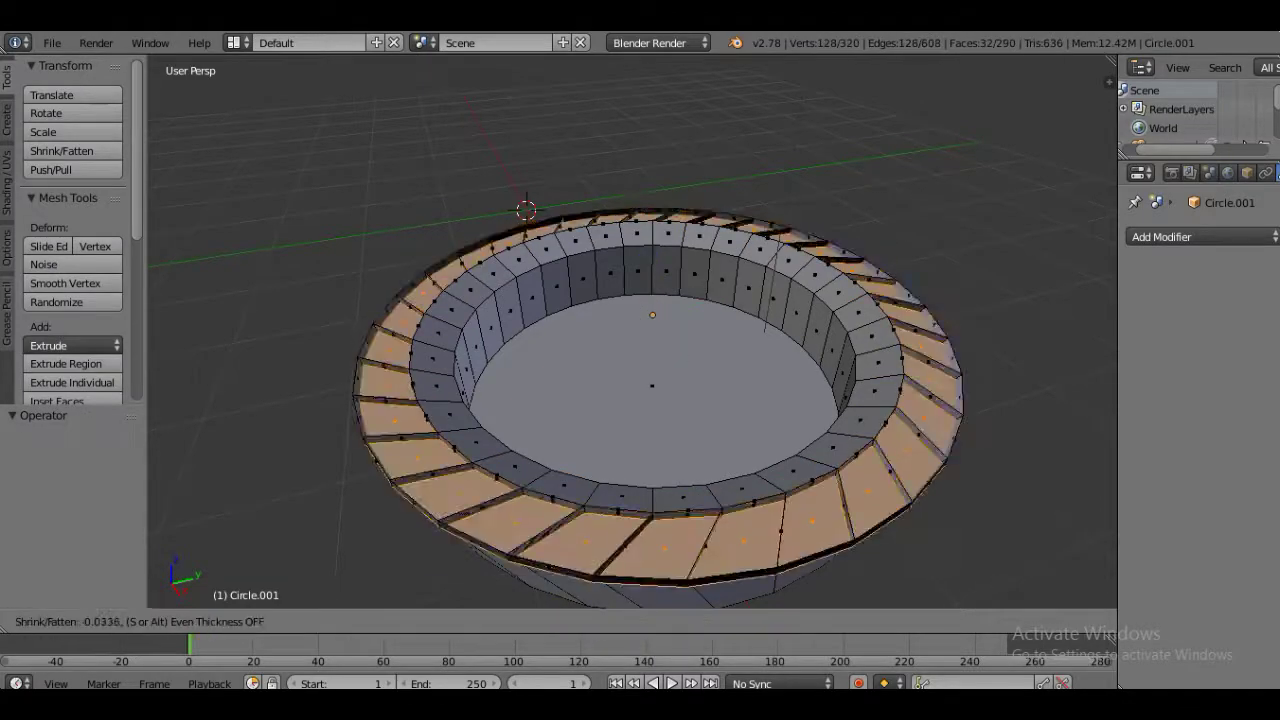
key("Tab")
key("ctrl+1")
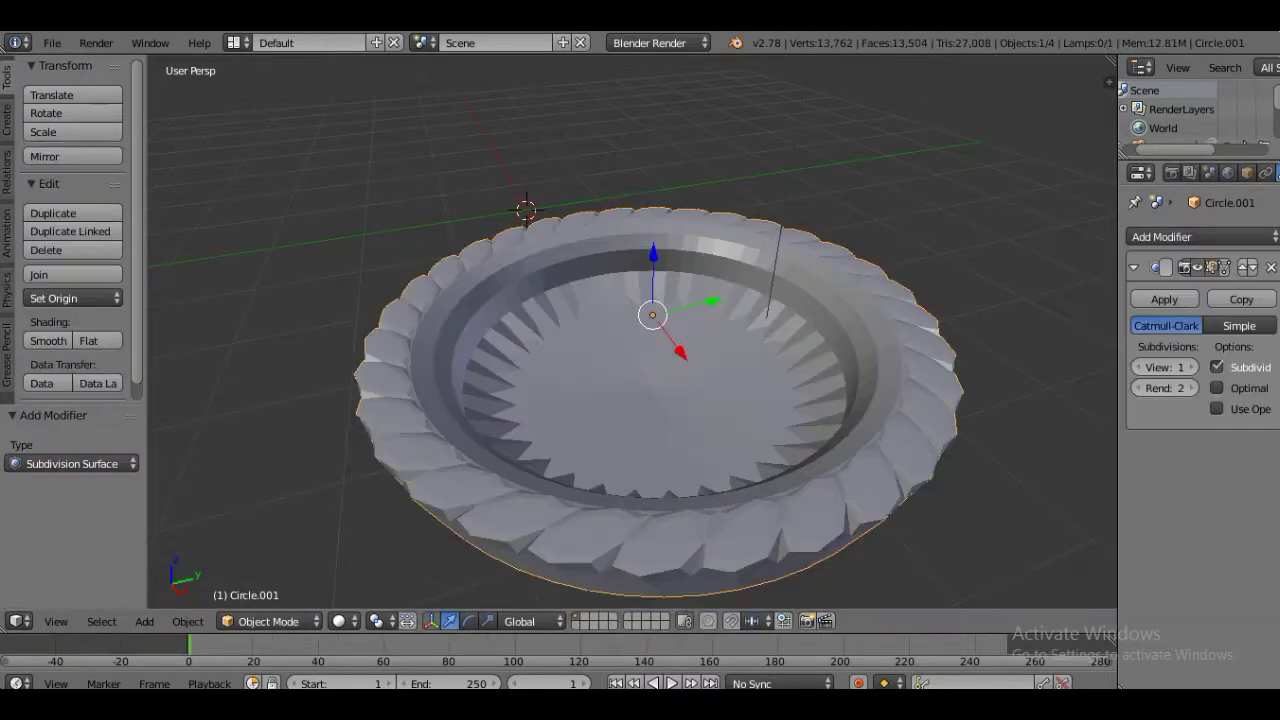
key("ctrl+3")
Step: Shade the bezel smooth and move it along Y toward the ring
left_click(48, 340)
middle_click_drag(630, 330, 700, 300)
scroll(700, 300, "down", 3)
key("g")
key("y")
key("Return")
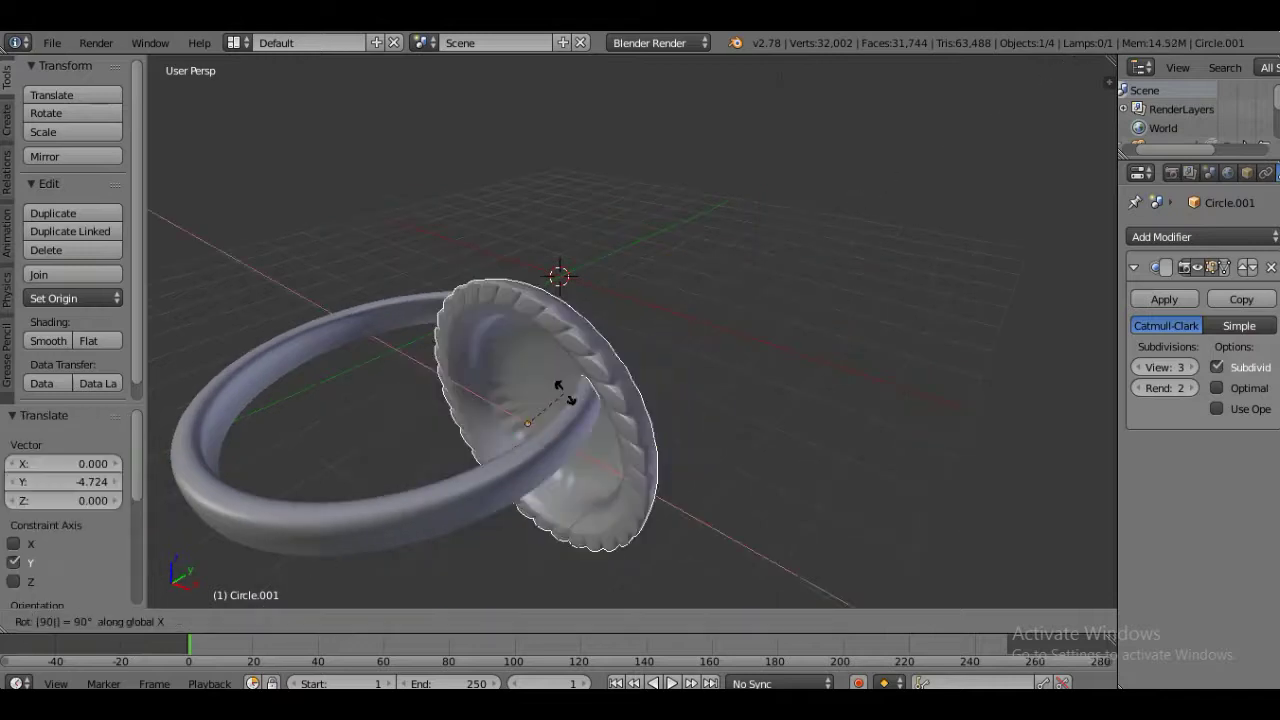
Step: Rotate the bezel 90° about Z to stand upright and slide it against the ring along Y
key("r")
key("z")
key("9")
key("0")
key("Return")
key("g")
key("y")
key("Return")
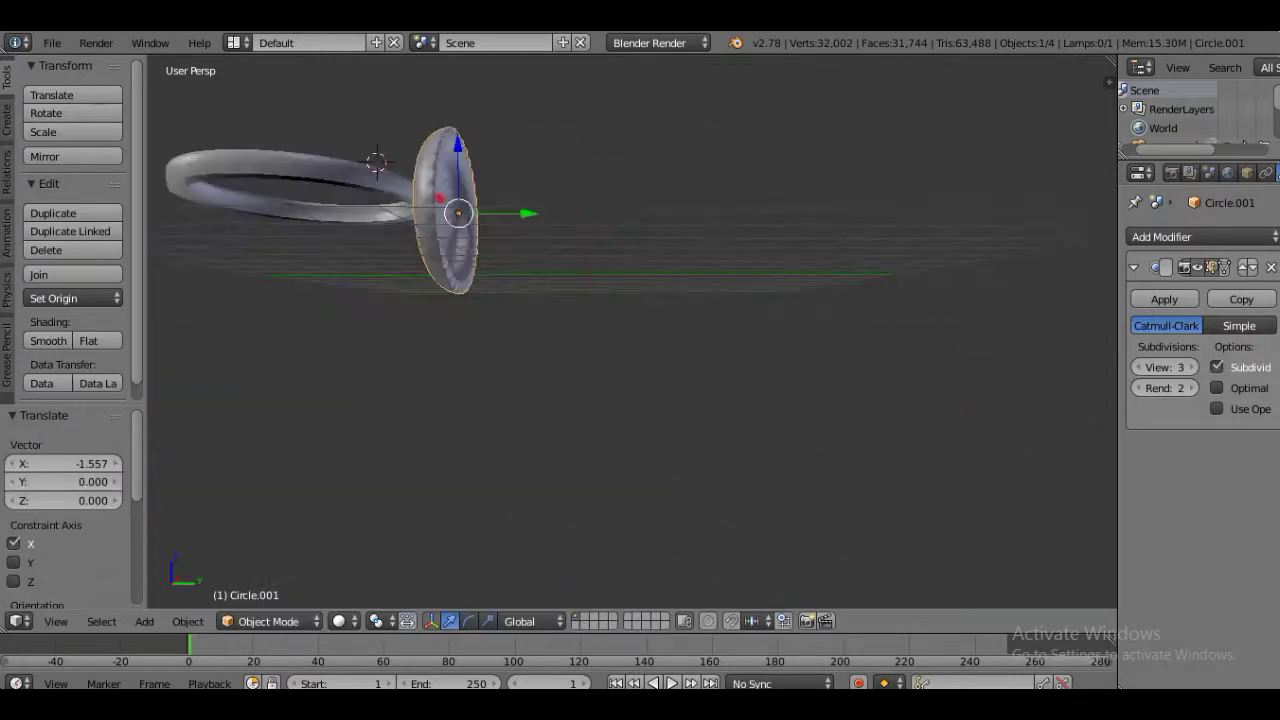
Step: Shrink the bezel to 0.857 scale
key("KP_3")
key("KP_4")
key("KP_4")
key("KP_4")
key("s")
key("Return")
key("KP_3")
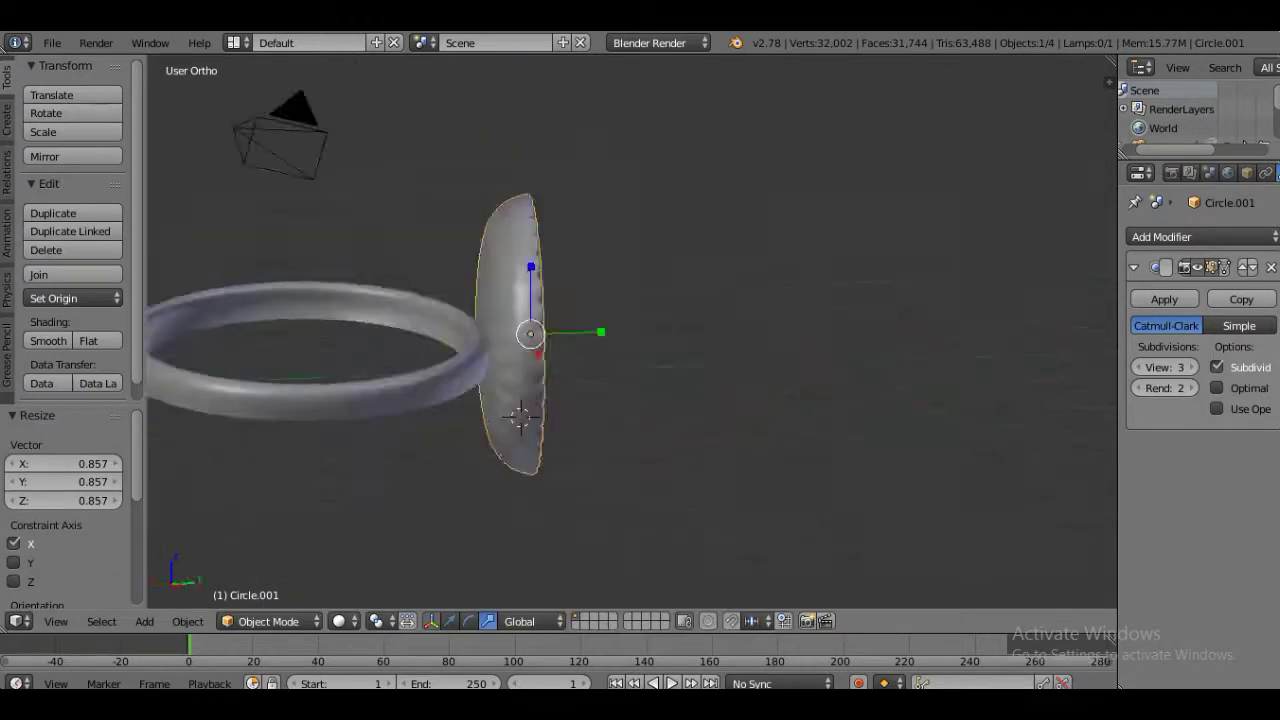
key("KP_1")
key("s")
key("z")
key("Return")
Step: Add a UV sphere, undo it, and add a new mesh circle instead
key("shift+a")
left_click(682, 393)
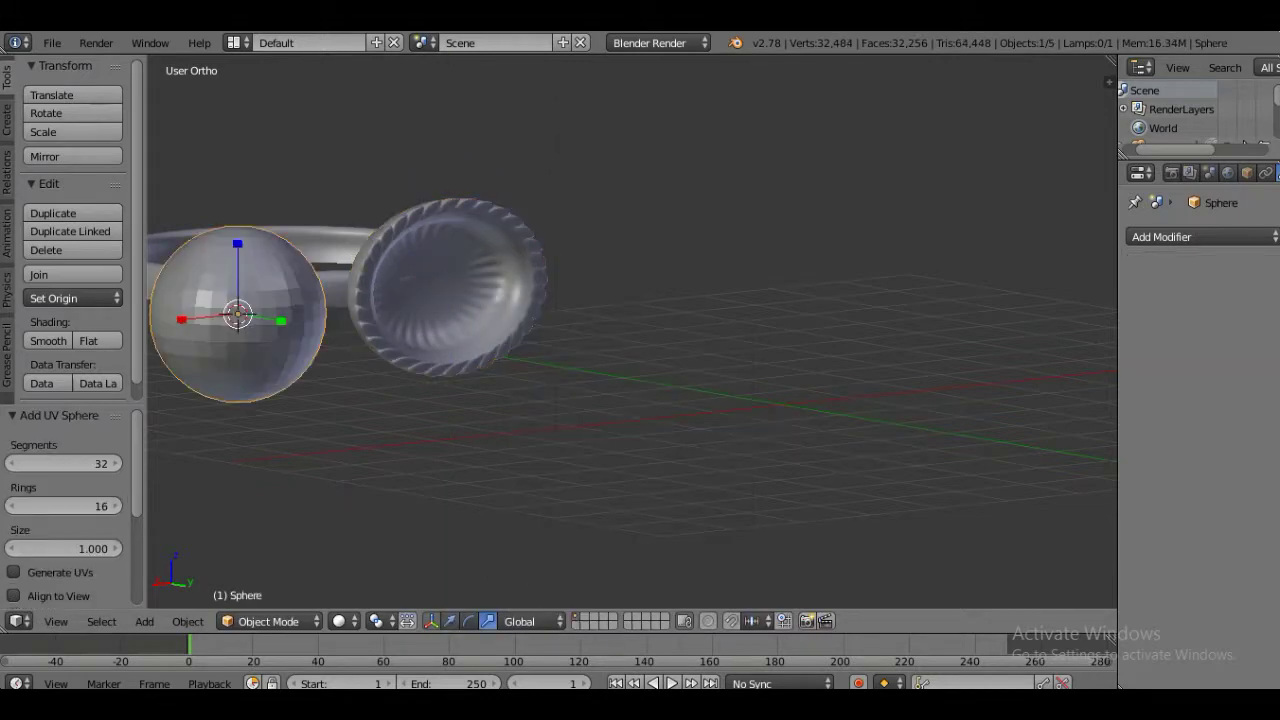
key("ctrl+z")
key("shift+a")
left_click(506, 466)
Step: Move the new circle 7.112 along Y, isolate it, and enlarge it about 1.5 times
key("g")
key("y")
key("Return")
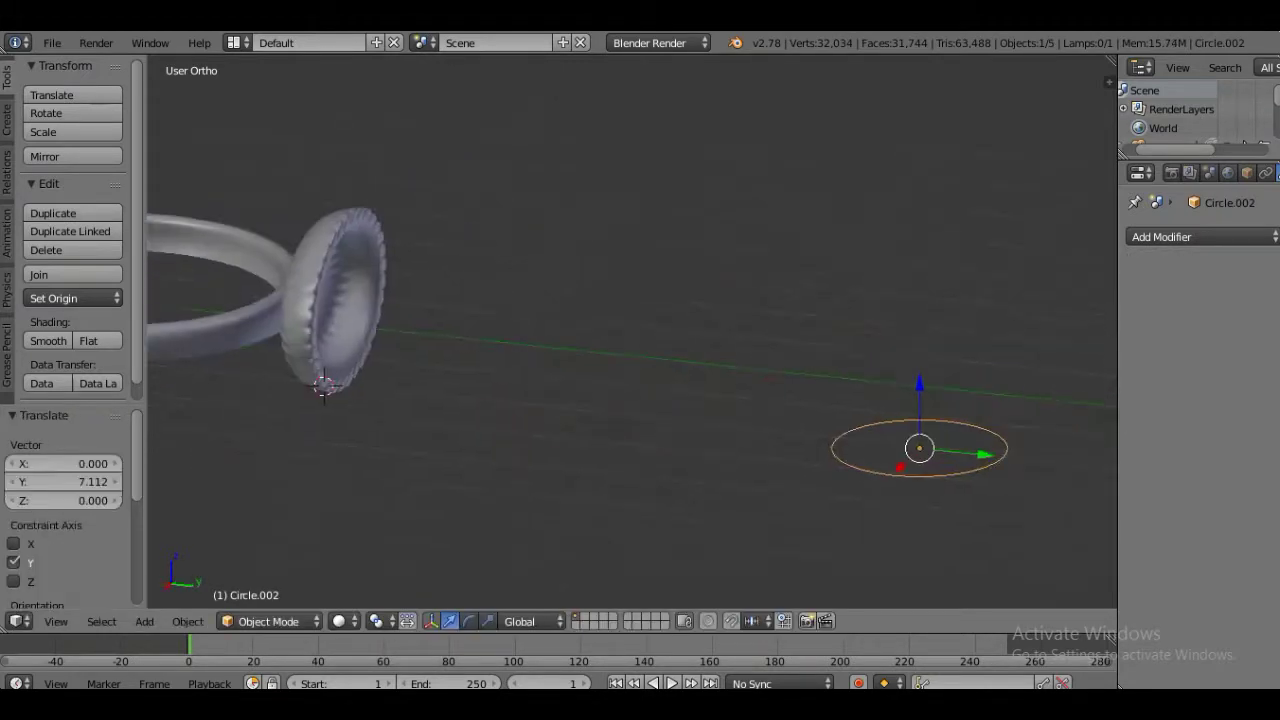
key("Return")
key("KP_Divide")
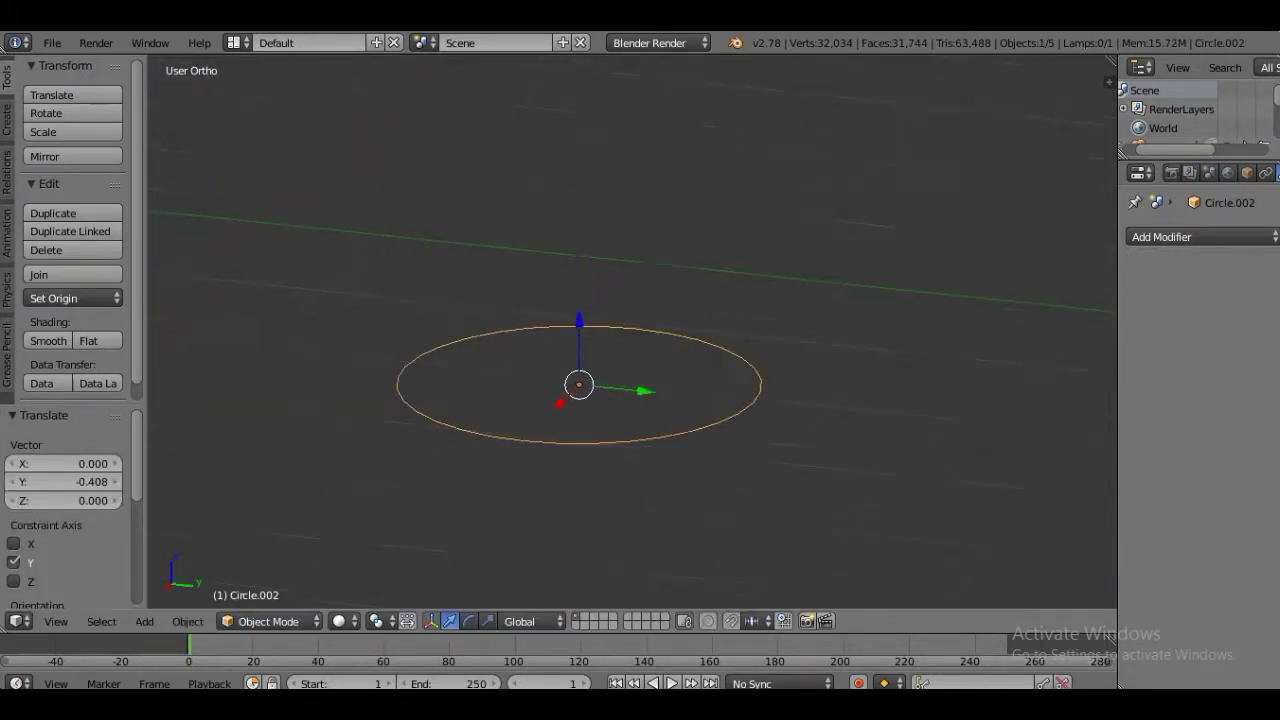
key("Tab")
key("s")
key("Return")
key("Tab")
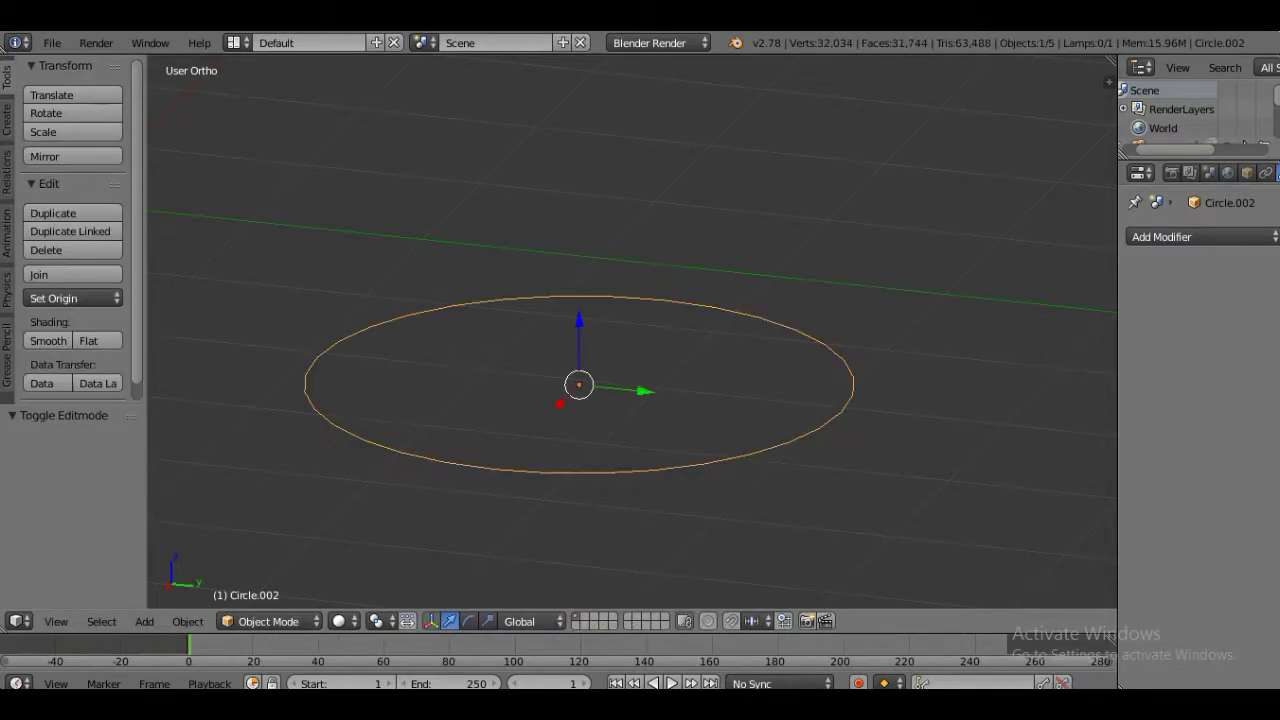
Step: Extrude the circle's edges inward into a 0.876 band
key("Tab")
key("a")
key("e")
key("Escape")
key("s")
key("Return")
key("e")
key("z")
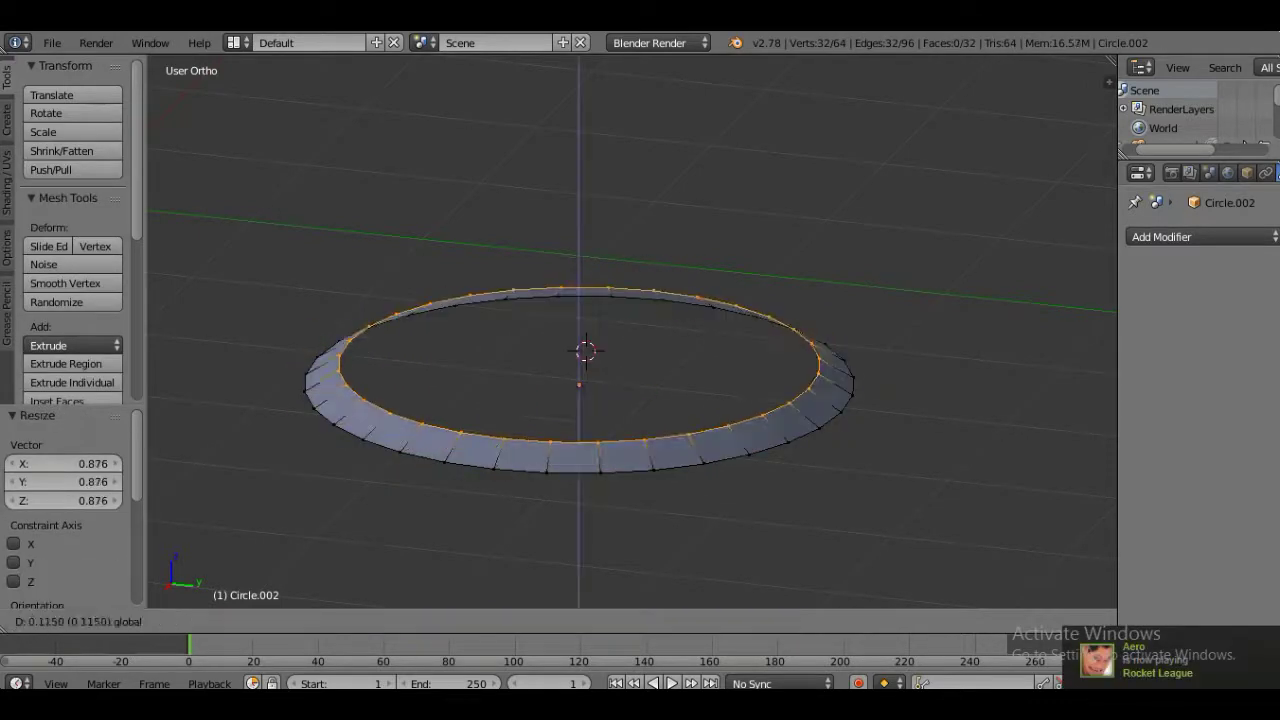
key("Escape")
Step: Raise the edge ring 0.170 along Z, then extrude it inward and upward to close a dome
key("e")
key("z")
key("Return")
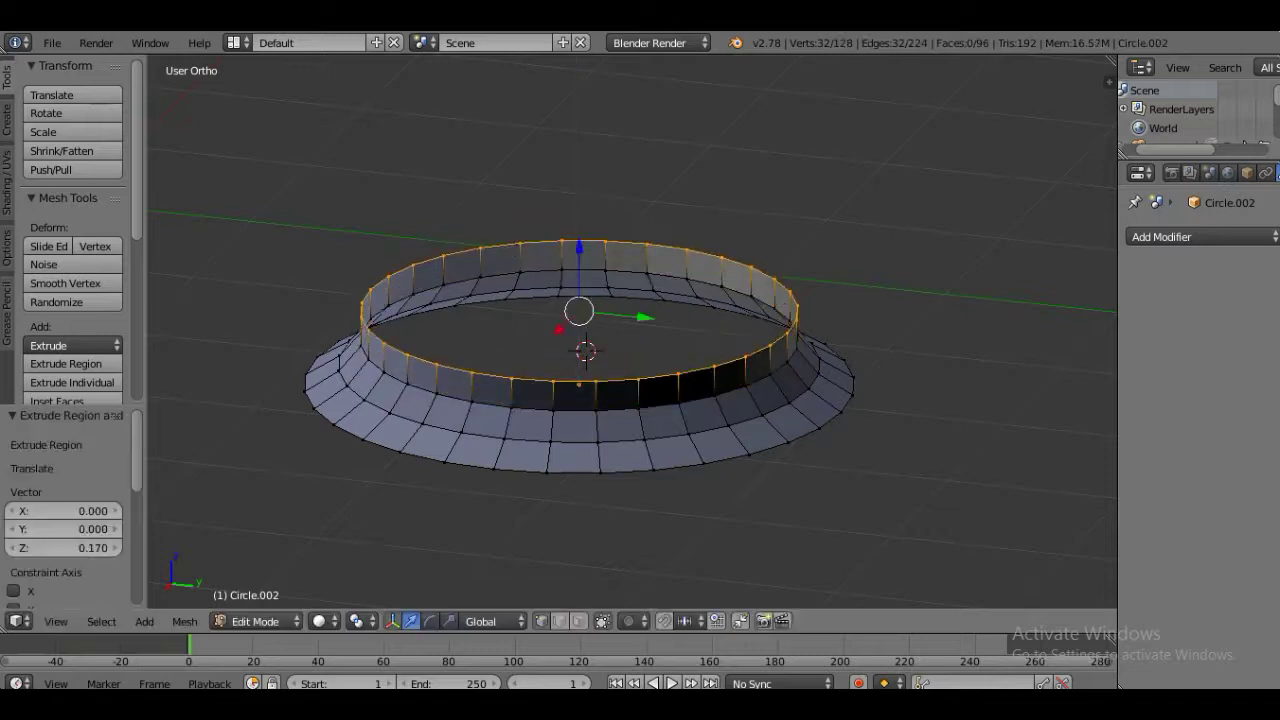
key("e")
key("Escape")
key("s")
key("Return")
key("e")
key("z")
Step: Give the dome subdivision smoothing and smooth shading
key("Tab")
key("ctrl+3")
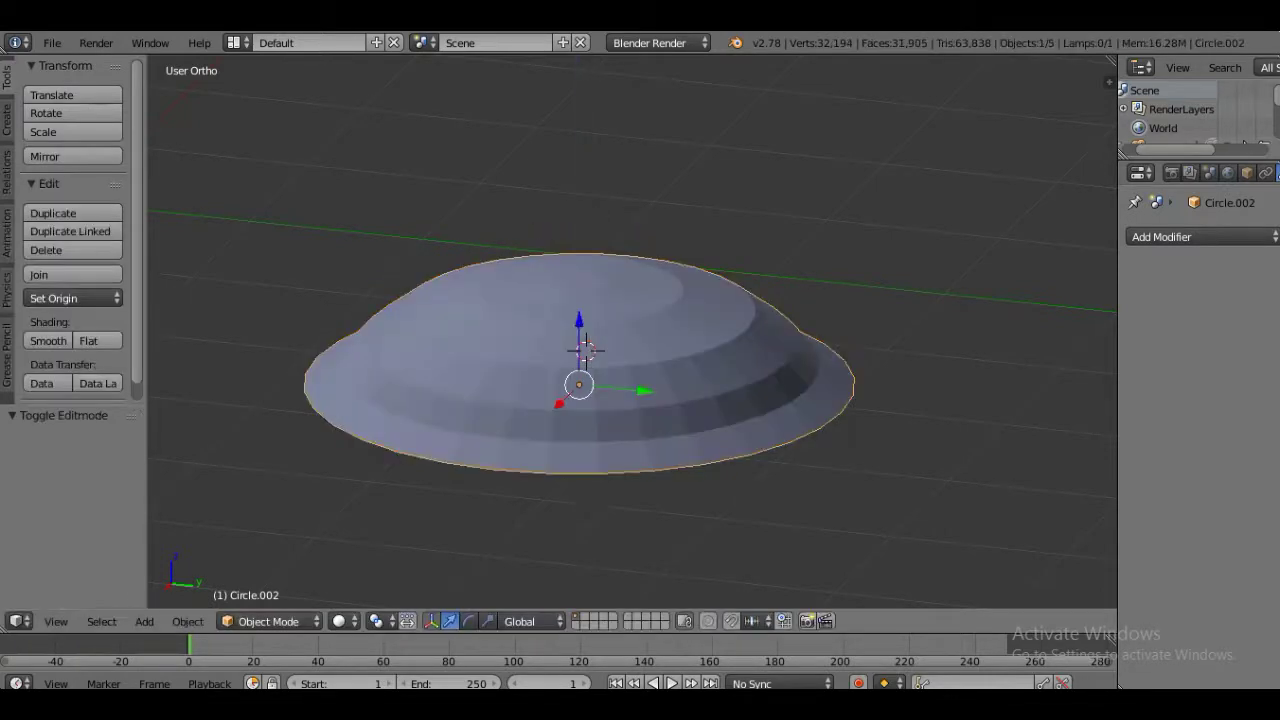
key("Tab")
scroll(632, 330, "down", 5)
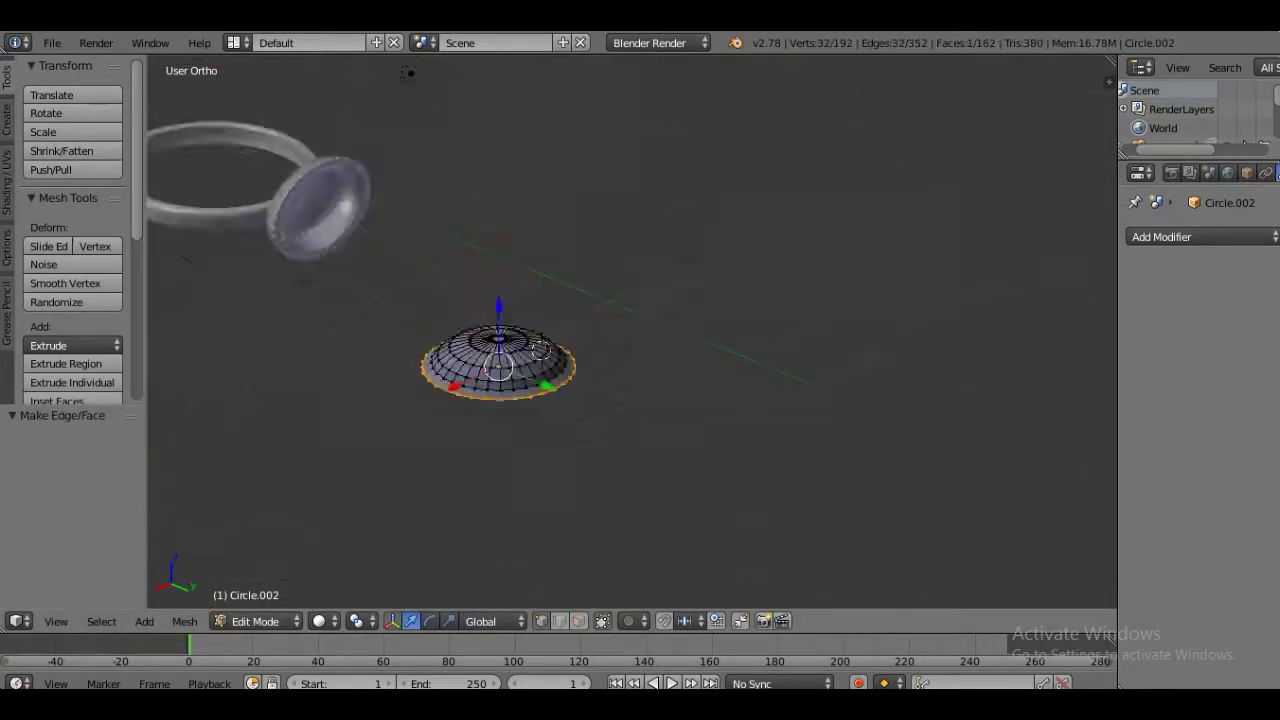
key("Tab")
scroll(540, 348, "up", 3)
key("ctrl+1")
scroll(632, 360, "down", 3)
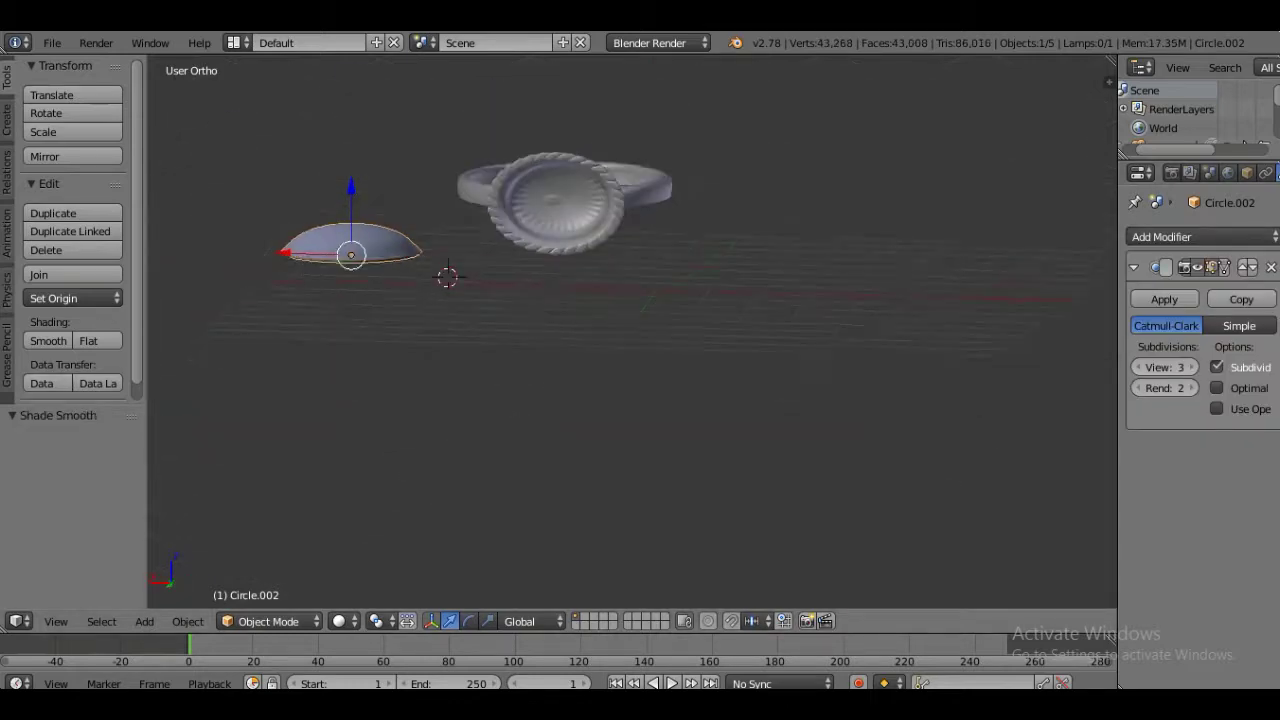
Step: Move the dome 1 unit along X into the bezel and rotate it 90° about X
key("g")
key("x")
key("1")
key("Return")
mouse_move(600, 400)
middle_mouse_down()
mouse_move(600, 330)
mouse_move(632, 400)
middle_mouse_up()
key("r")
key("x")
key("9")
key("0")
key("Return")
Step: Set the gem's scale to X 1.173 and Y 0.869 in the Object properties
scroll(632, 330, "up", 3)
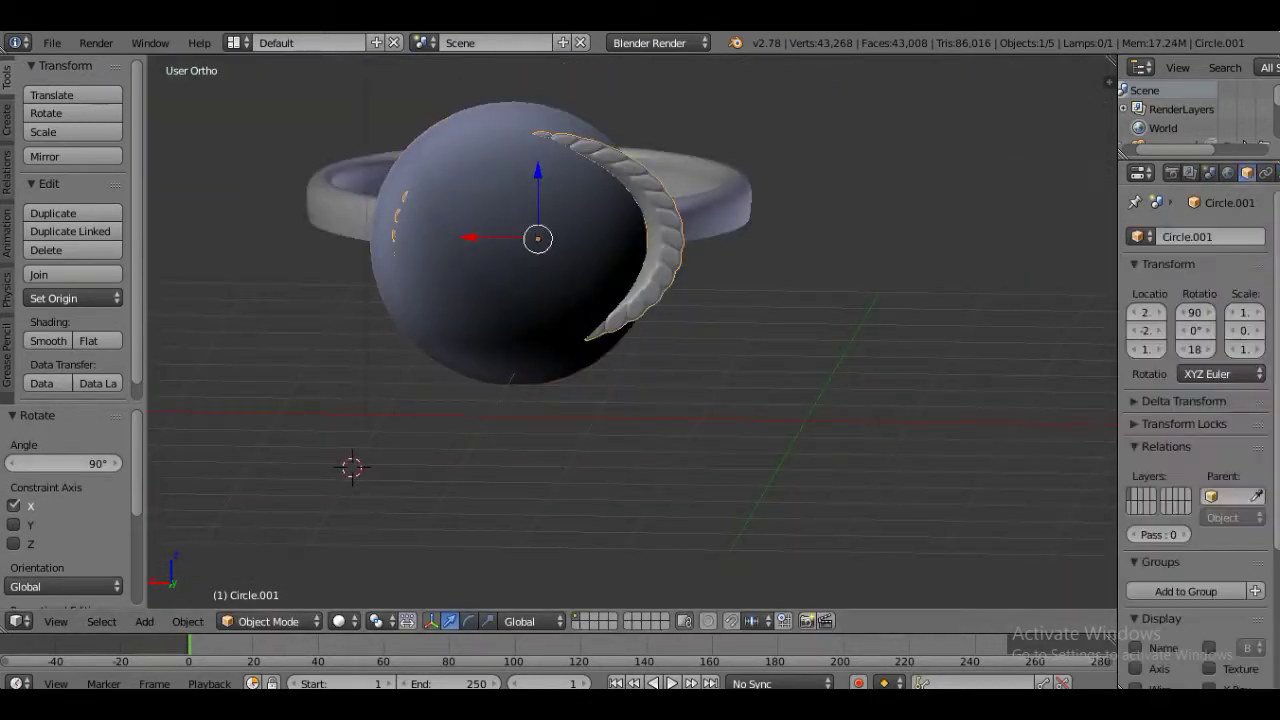
left_click_drag(1118, 338, 940, 338)
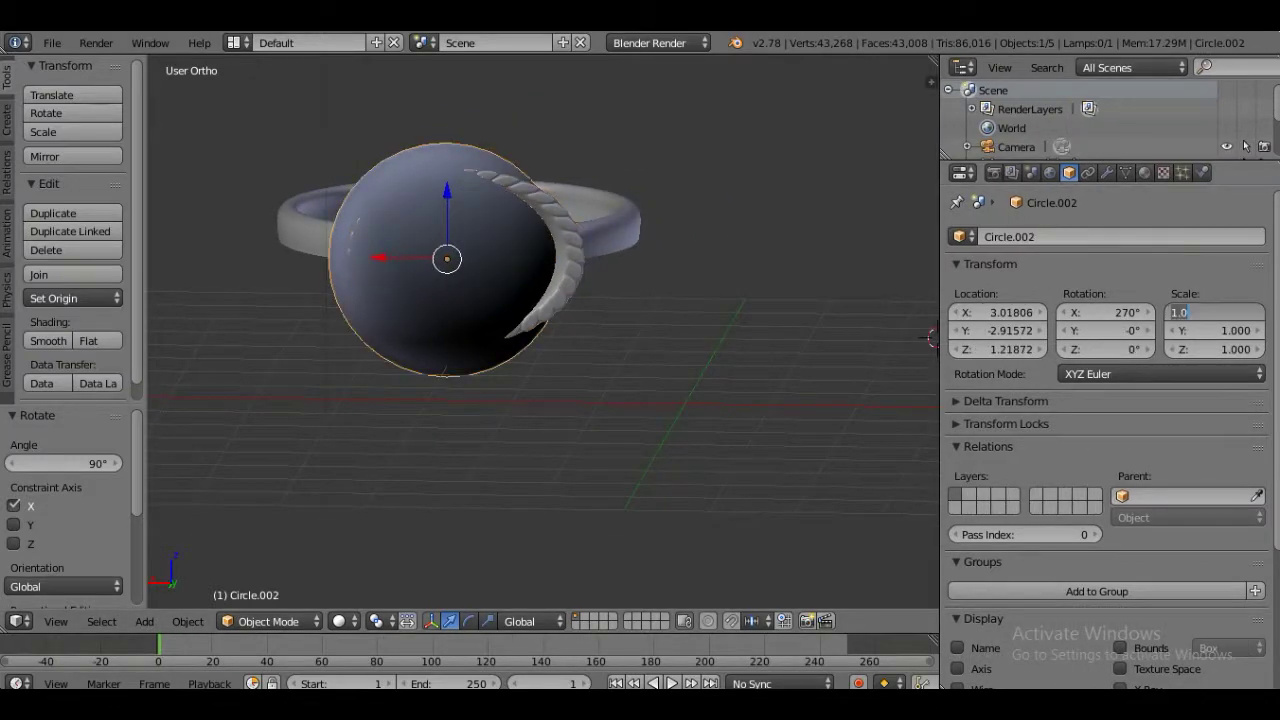
type("73")
key("Return")
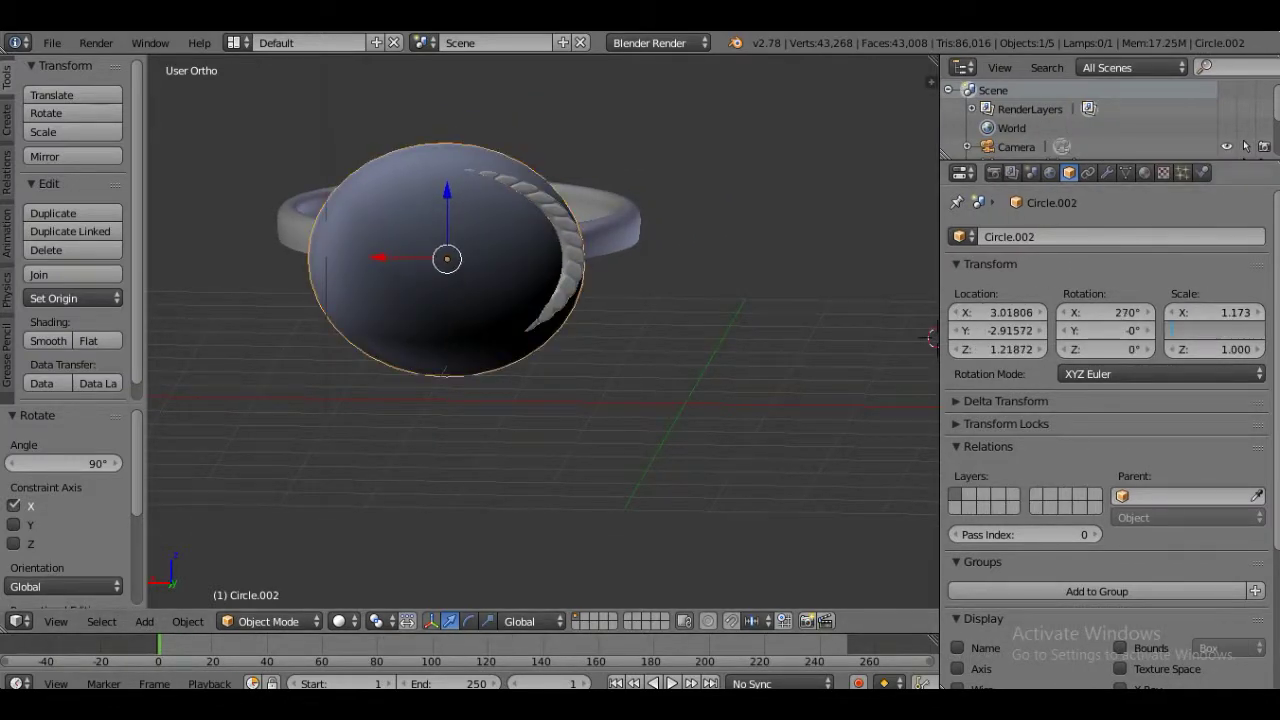
type("0.869")
key("Return")
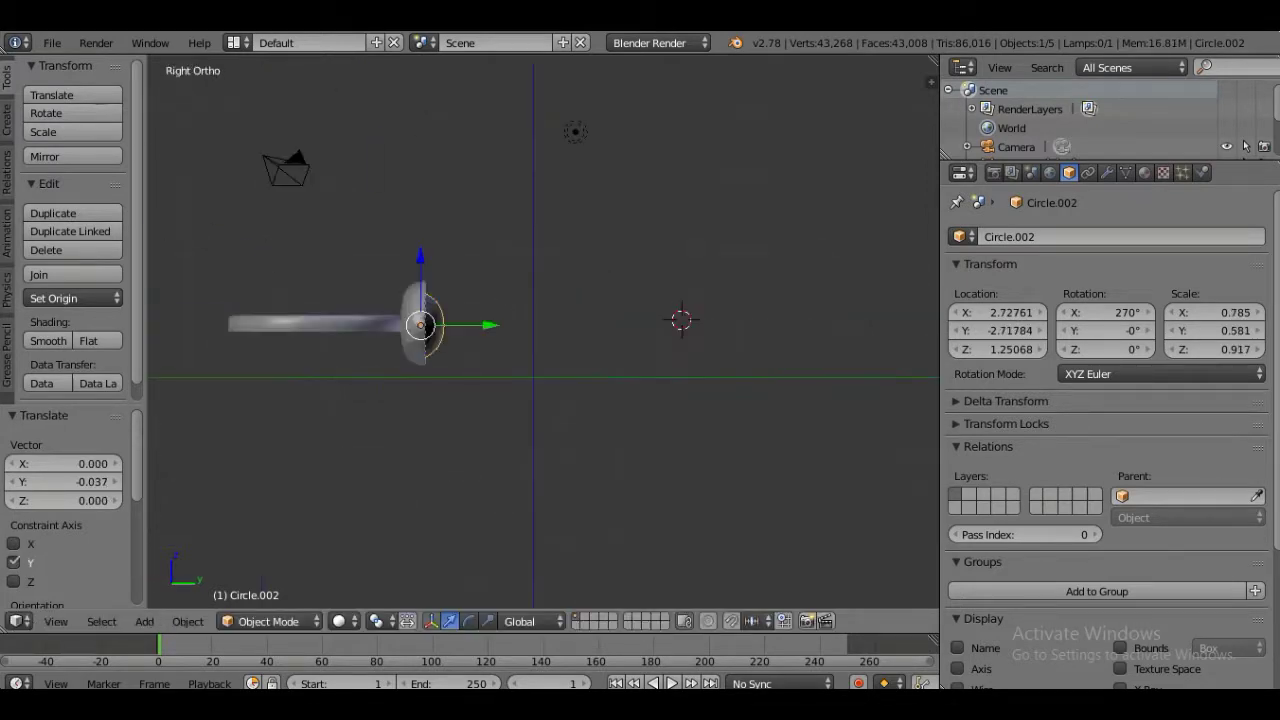
Step: Deselect everything and orbit around the ring to face the bezel opening
scroll(454, 312, "up", 4)
middle_click_drag(540, 330, 600, 250)
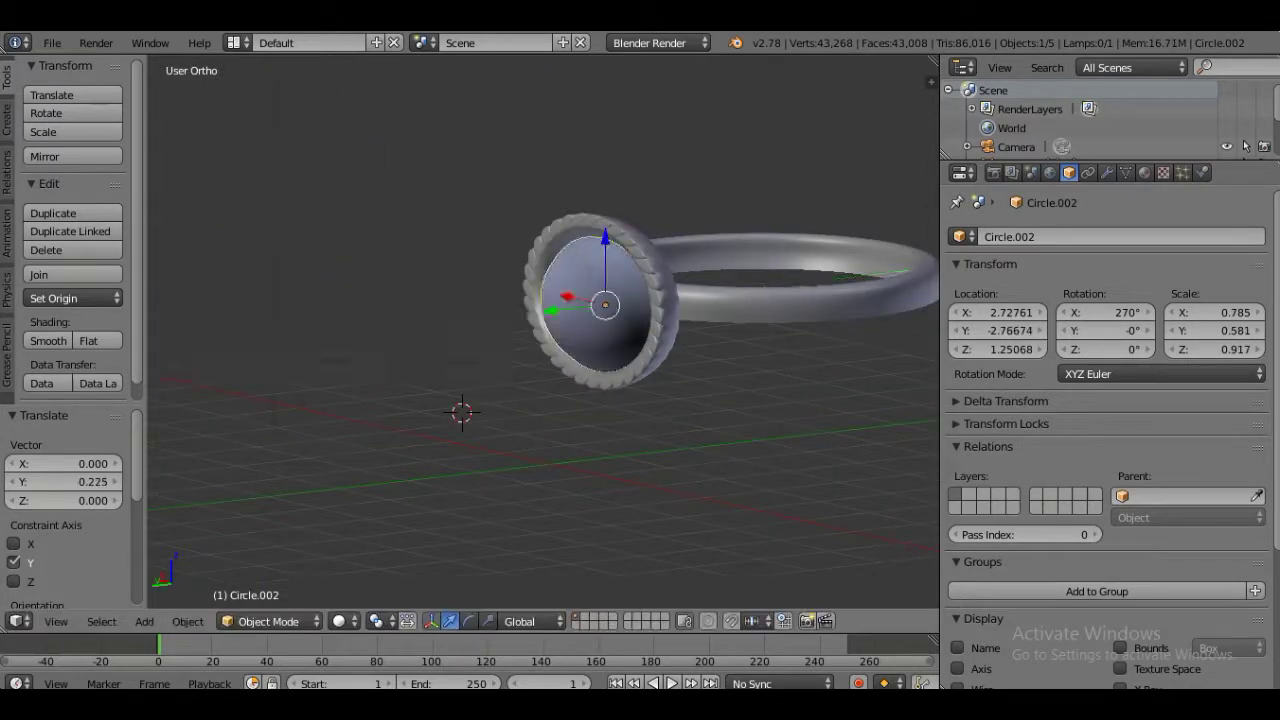
key("a")
middle_click_drag(600, 300, 650, 250)
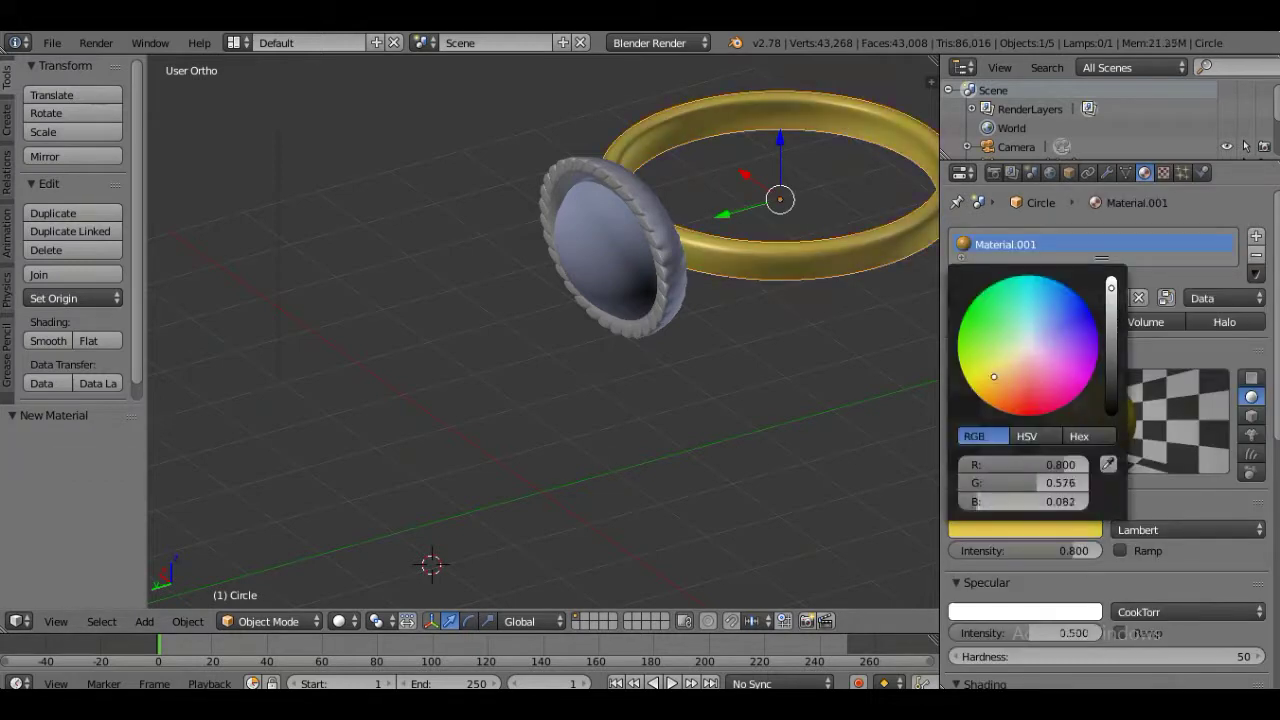
Step: Finish choosing the gold colour and switch the diffuse shading model to Oren-Nayar
left_click(1187, 530)
left_click(1130, 423)
left_click(1187, 530)
left_click(1187, 587)
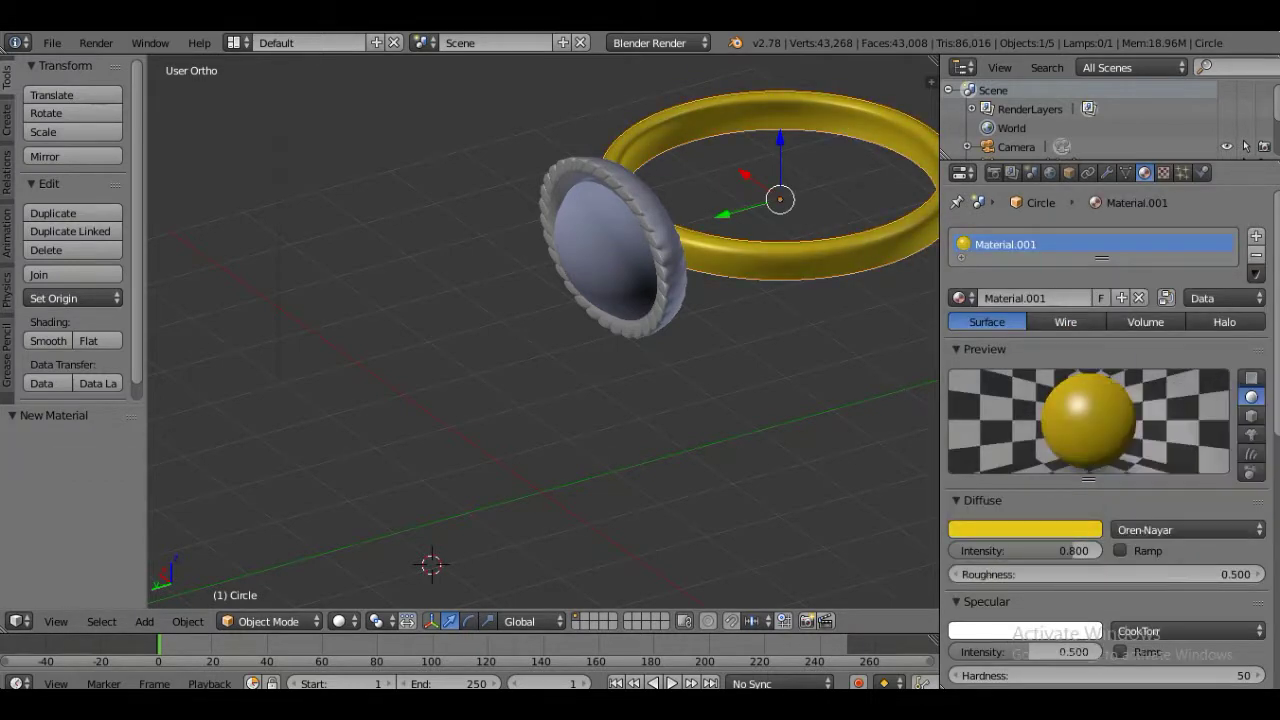
scroll(1100, 500, "down", 1)
Step: Switch the render engine to Cycles and make the ring surface a Sharp Glossy BSDF
left_click(658, 42)
left_click(657, 106)
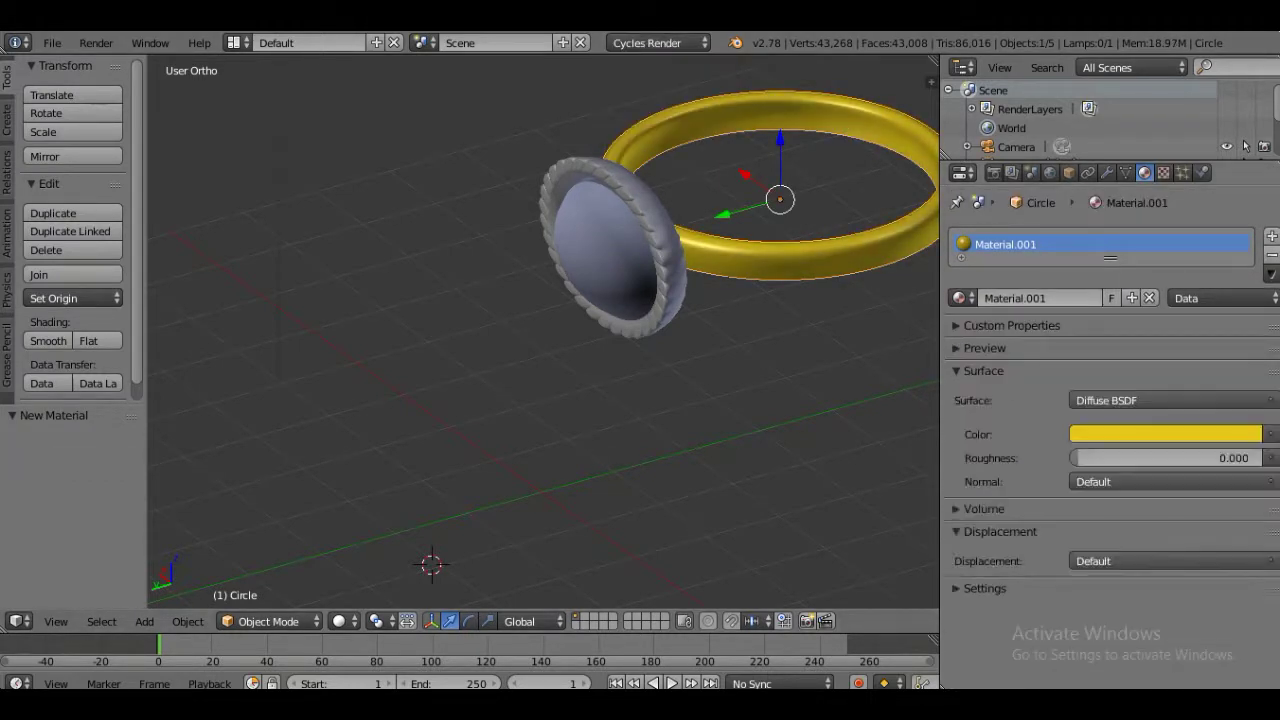
left_click(1170, 400)
left_click(1170, 421)
left_click(1172, 434)
left_click(1160, 390)
Step: Check the ring's gold colour in rendered shading, then return the viewport to solid shading
left_click(1270, 458)
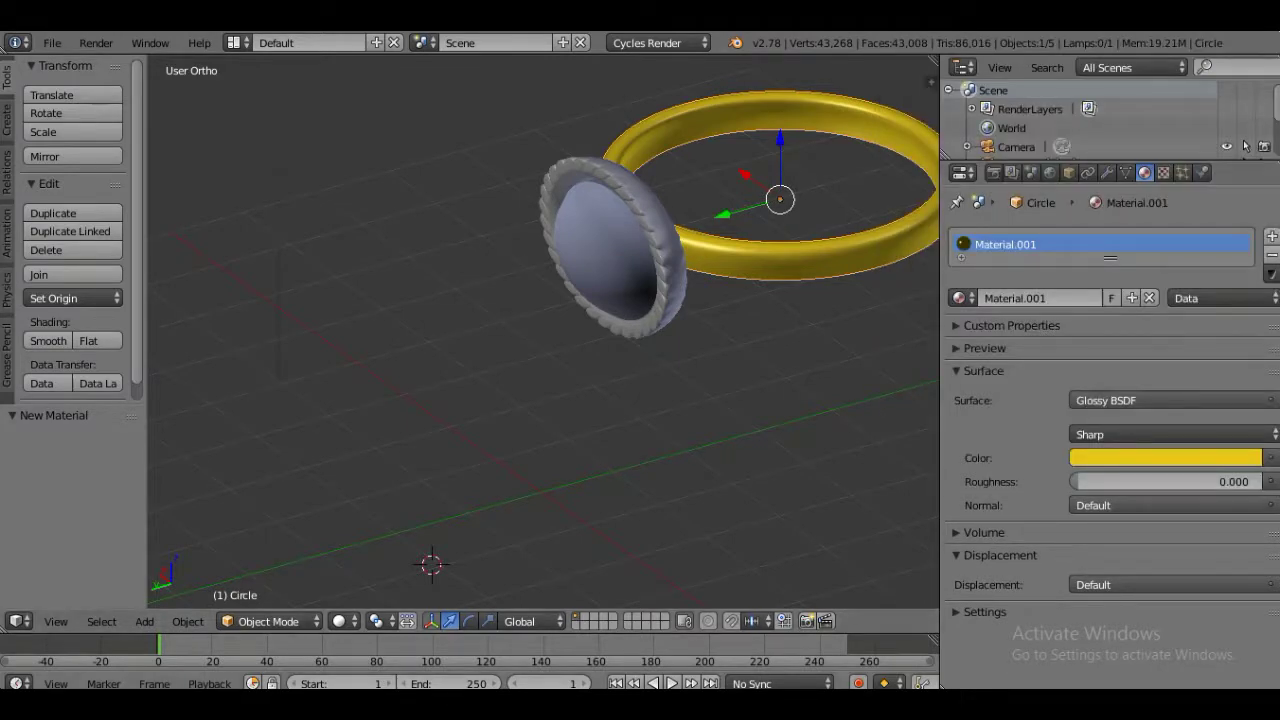
key("shift+z")
left_click(339, 621)
left_click(366, 557)
Step: Select the bezel and brighten its gold colour in the colour picker
right_click(610, 250)
left_click(1165, 434)
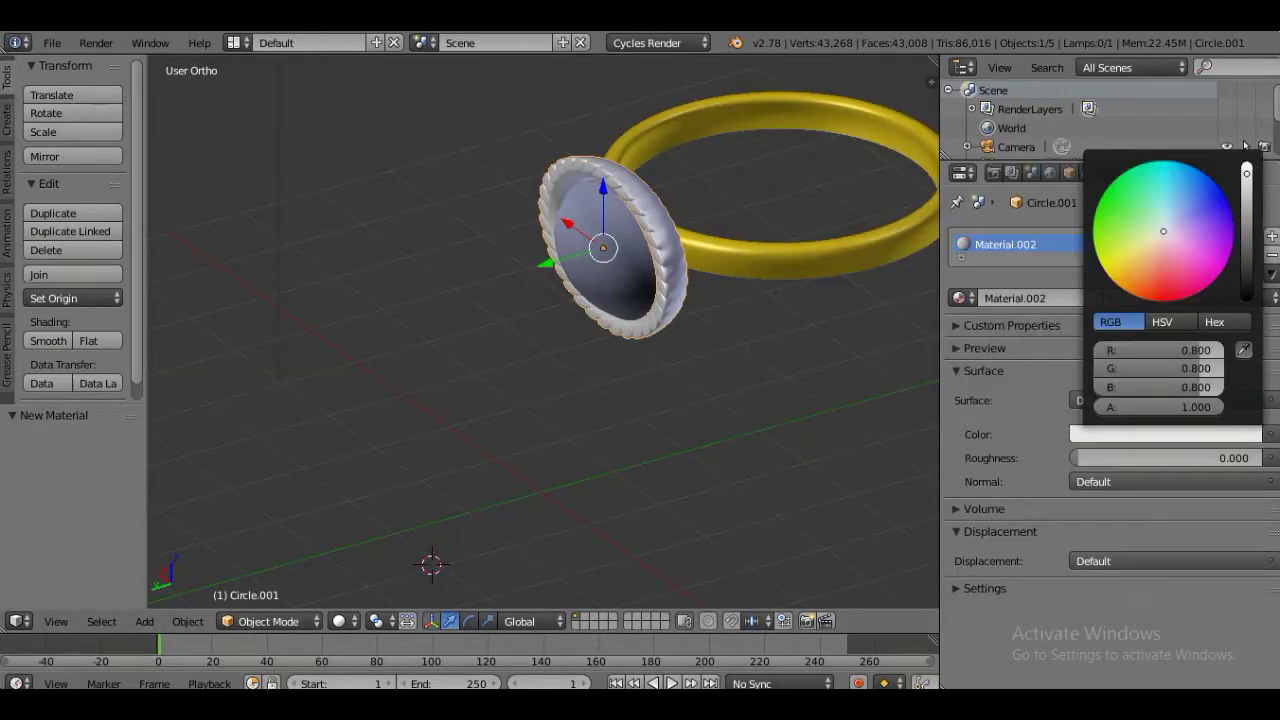
left_click(1165, 434)
left_click_drag(1247, 247, 1247, 199)
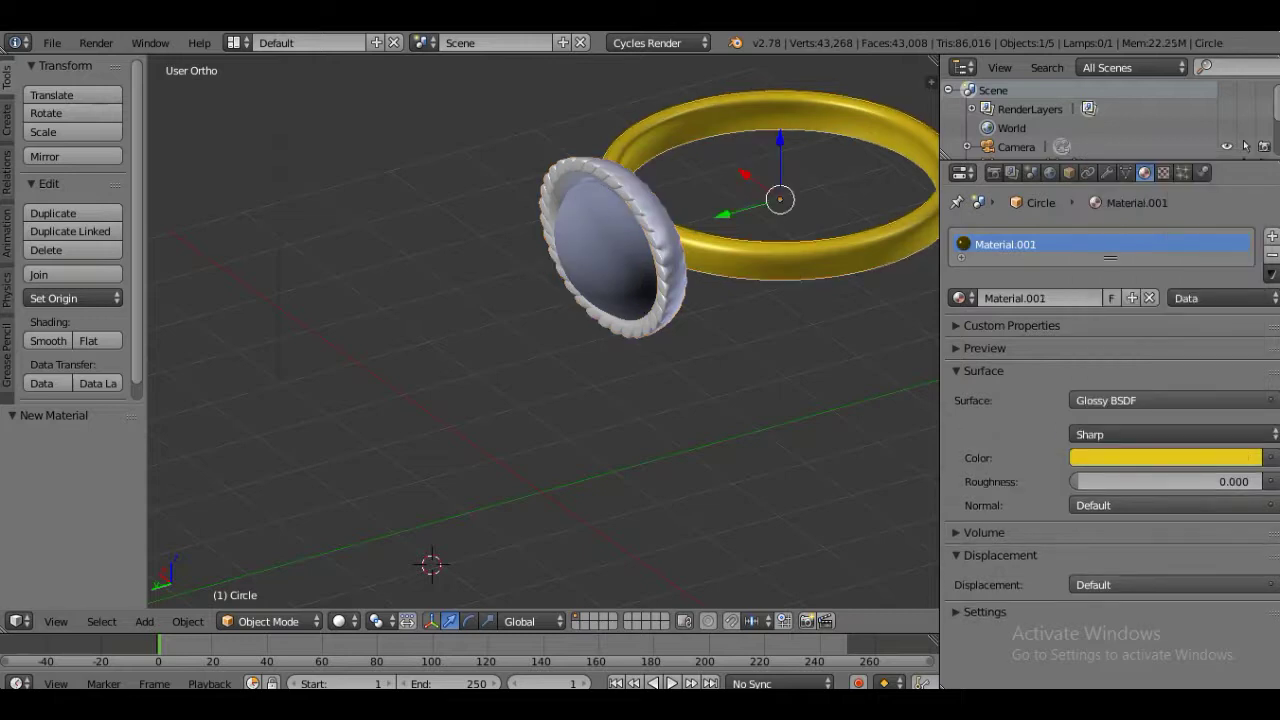
Step: Set the colour's red value to 800 and re-enter the green value
left_click(1165, 434)
left_click(1158, 350)
type("800")
key("Return")
left_click(1165, 434)
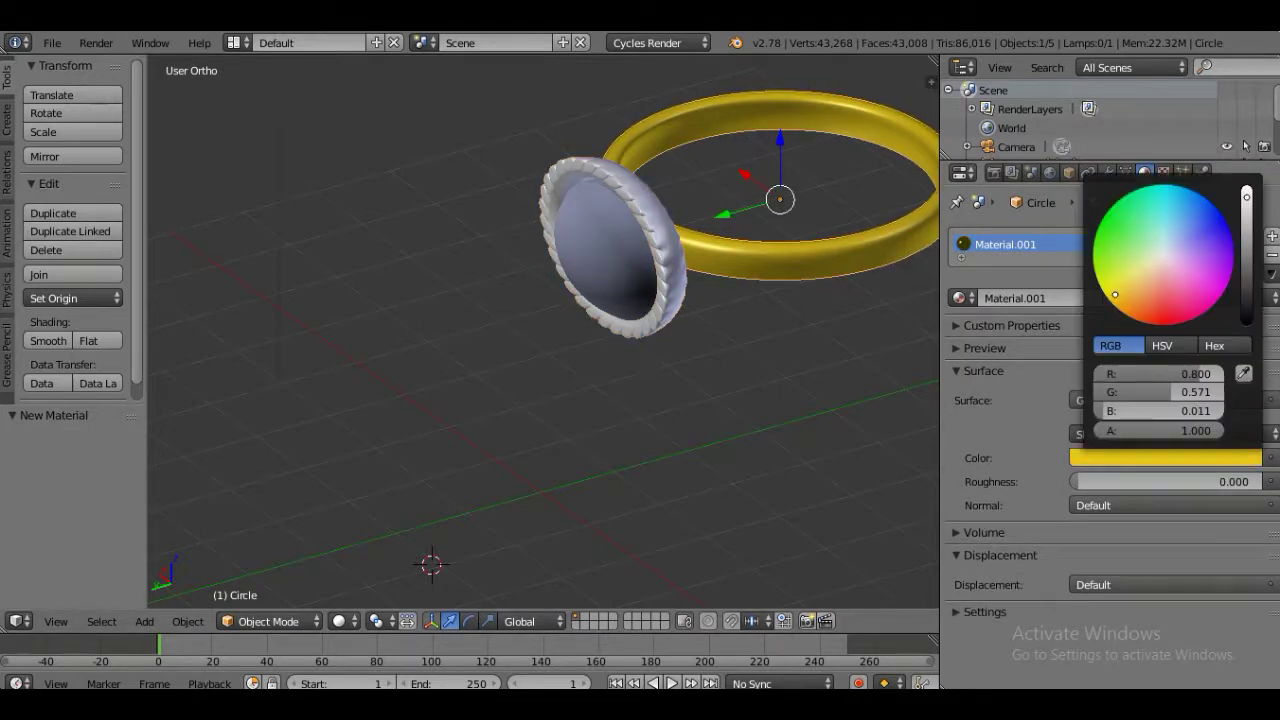
type("0.5")
key("Return")
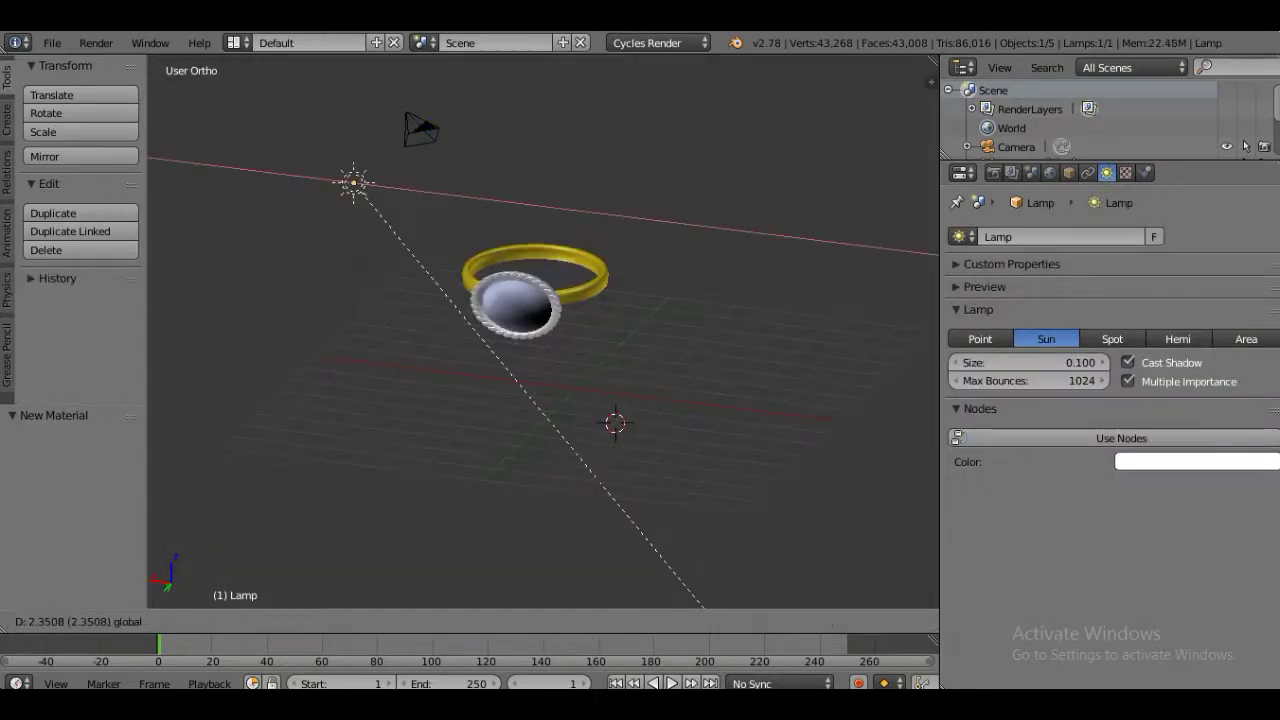
Step: Preview the scene in rendered shading, then switch back to solid shading
key("shift+z")
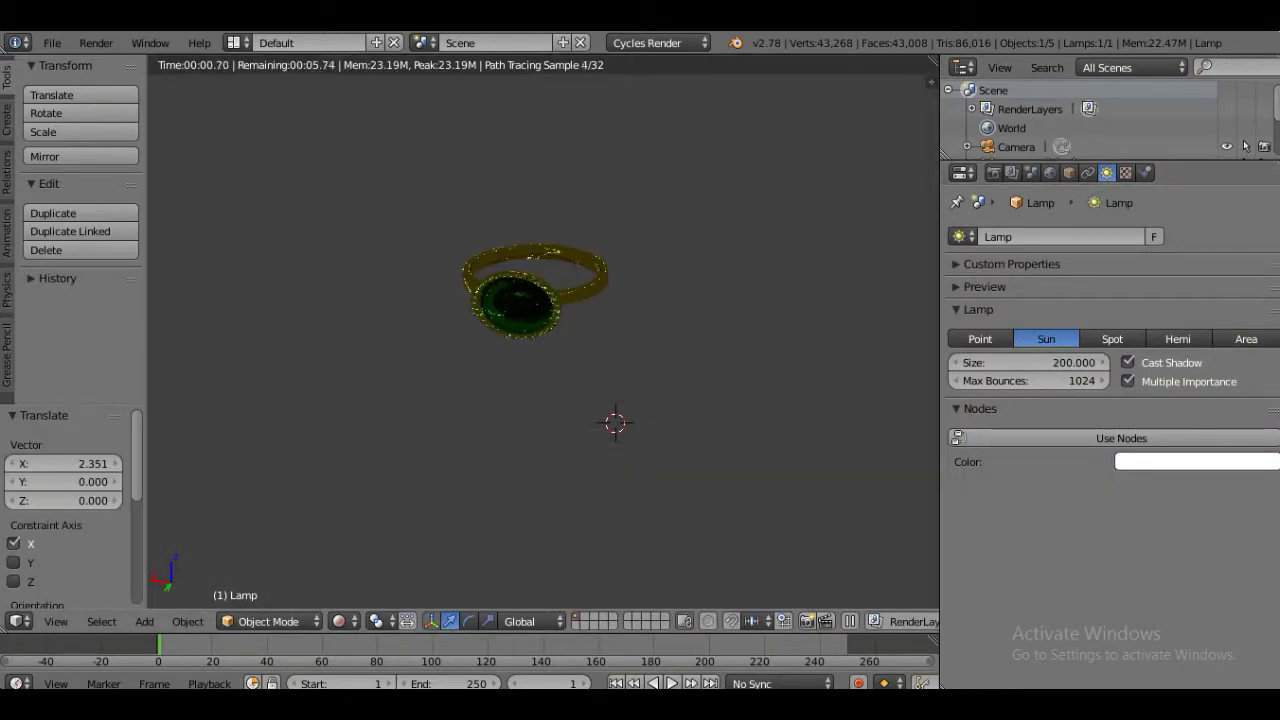
key("shift+z")
Step: Add the floor plane, scale it tenfold, and give it a new material
key("shift+a")
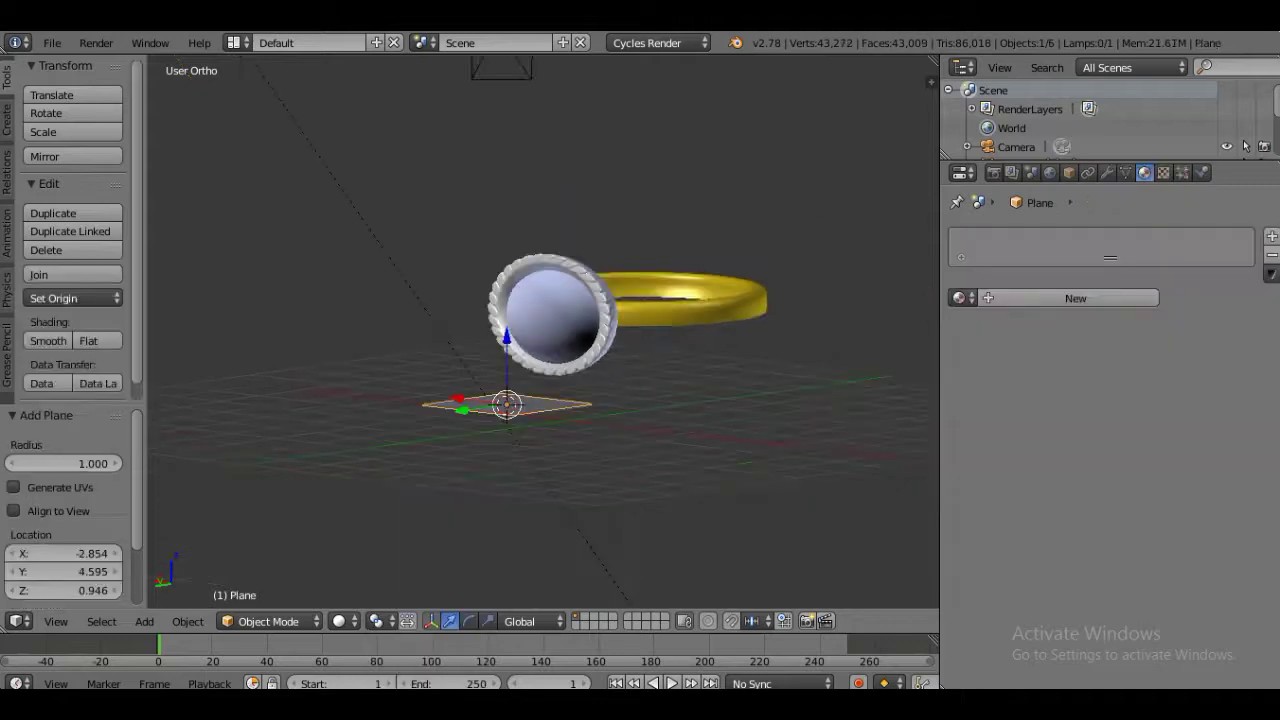
type("s10")
key("Return")
left_click(1075, 298)
left_click(1165, 434)
Step: In side view, join the ring parts into one object and reposition the floor plane
key("KP_3")
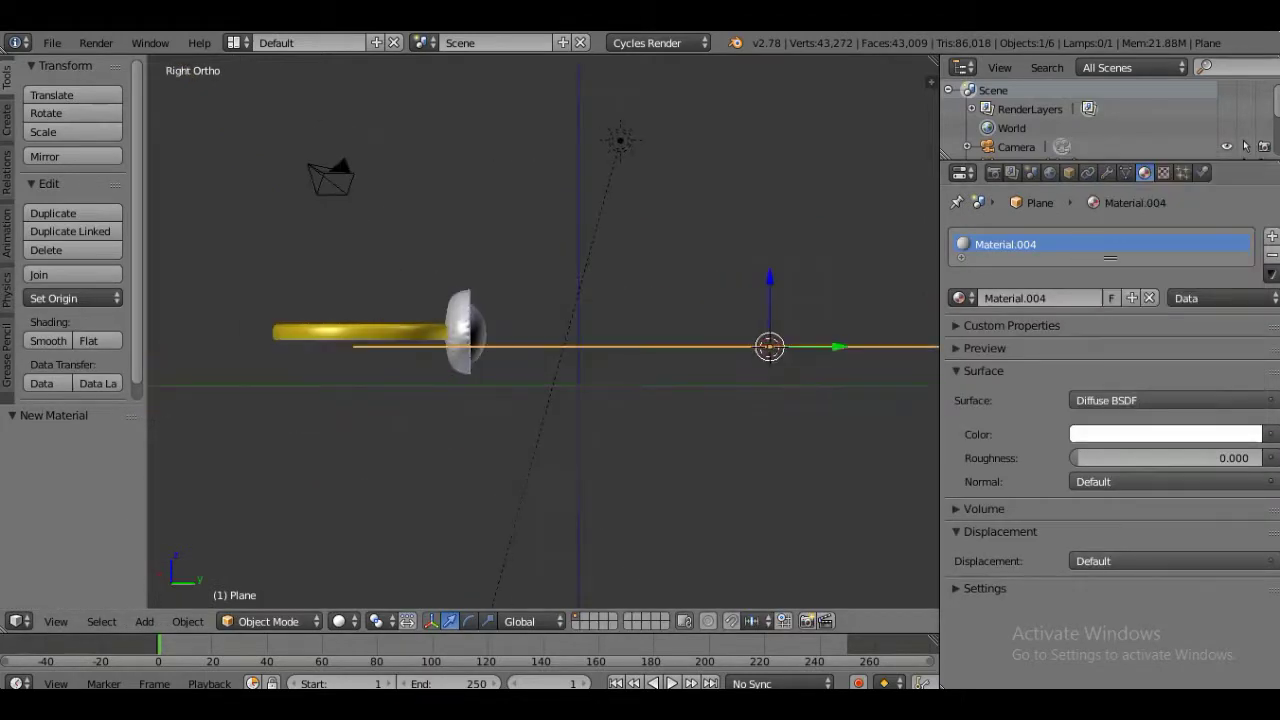
right_click(360, 332)
right_click(465, 332, "shift")
key("ctrl+j")
right_click(650, 376)
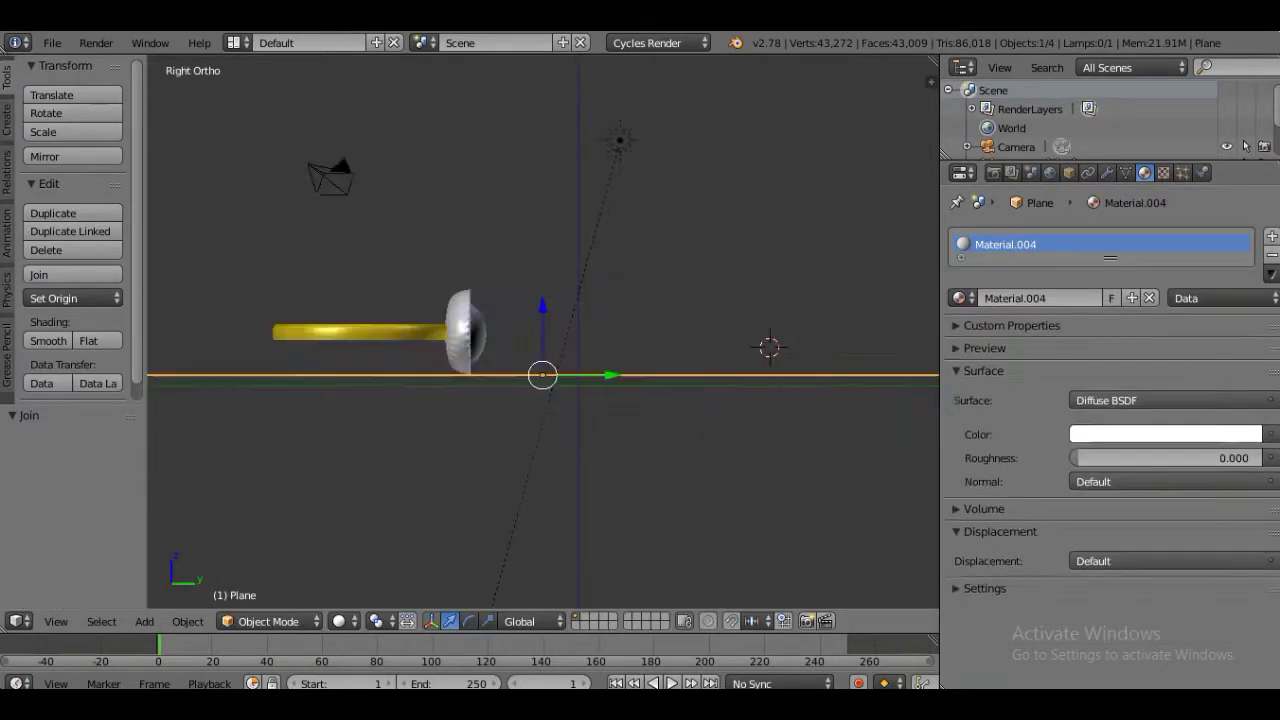
scroll(543, 333, "up", 3)
left_click(541, 427)
Step: Rotate the ring band about X to lay it flat on the floor
right_click(260, 335)
key("r")
key("x")
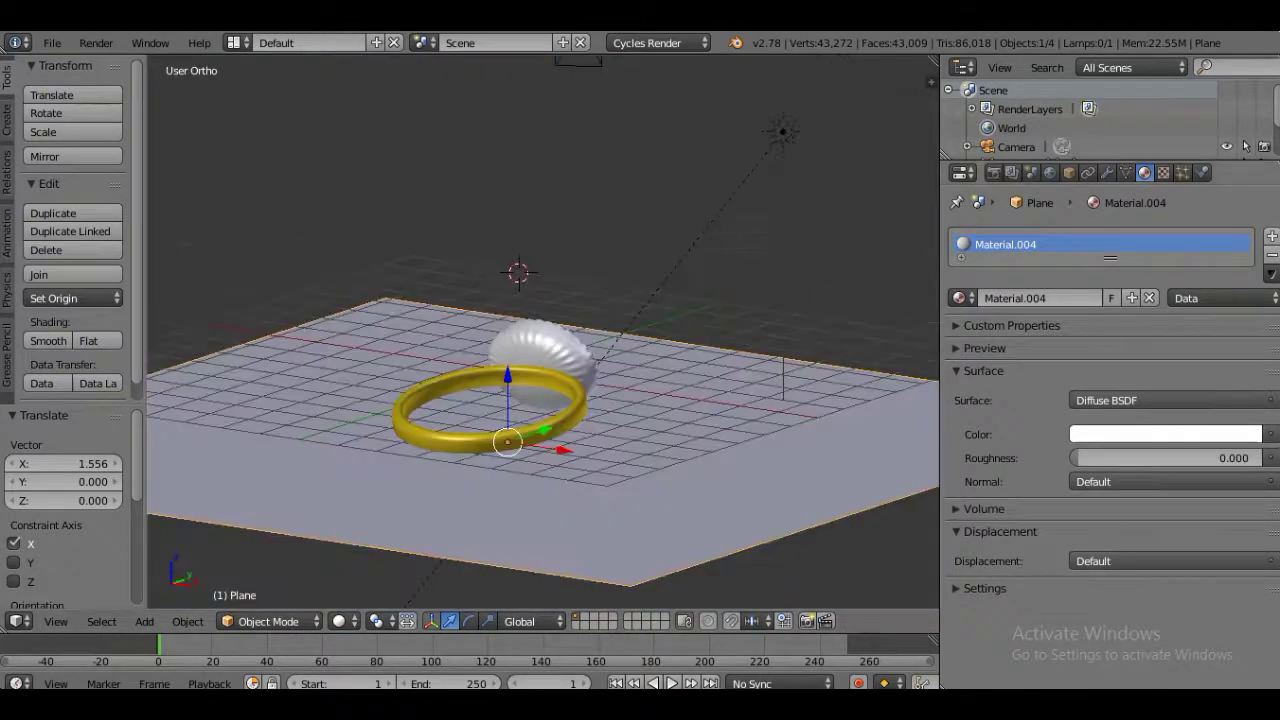
Step: Add a point light to the scene
right_click(783, 131)
key("shift+a")
left_click(538, 386)
Step: Preview rendered shading, try sun and hemi lamp types, and name the render output ring.png
key("shift+z")
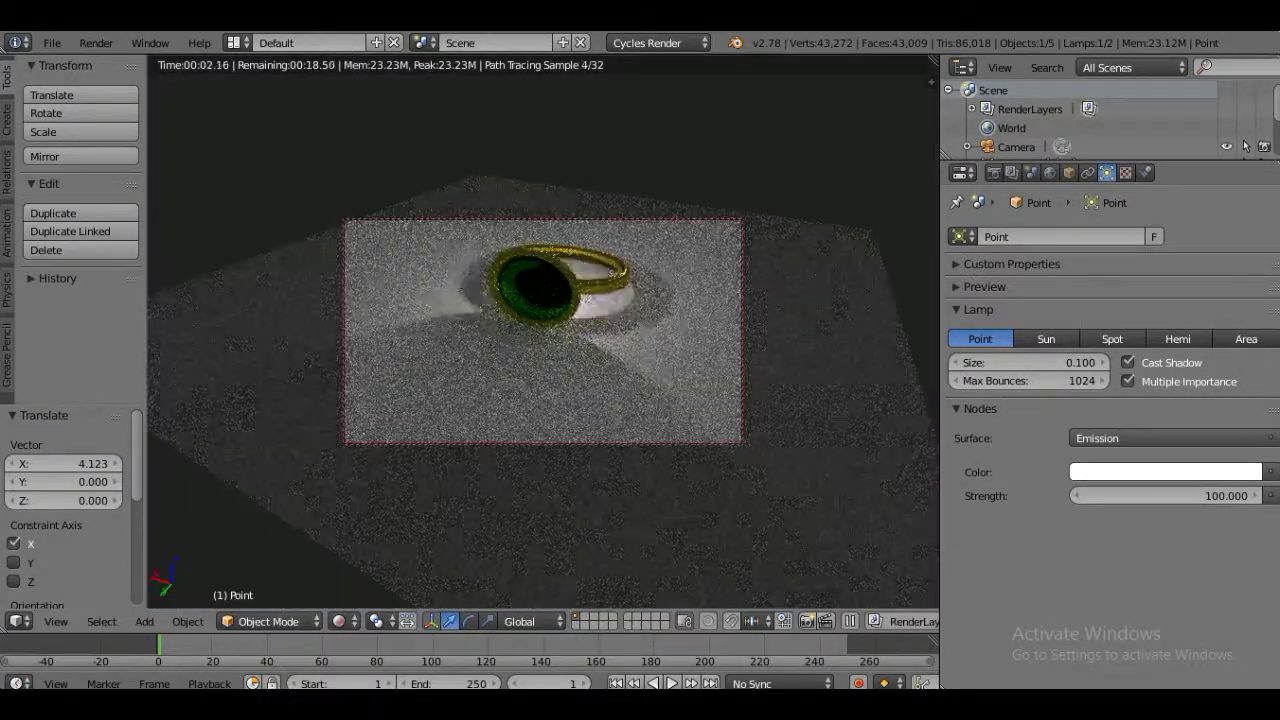
left_click(1046, 339)
left_click(1178, 339)
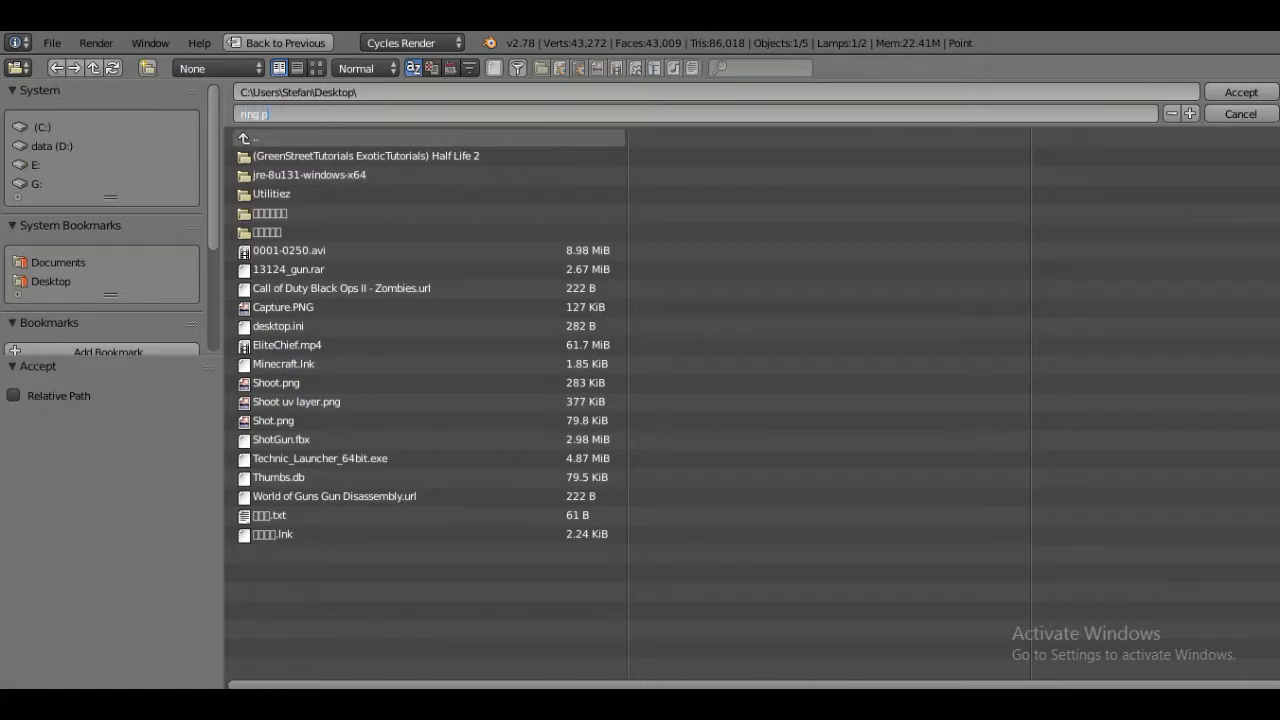
type("ng")
key("Return")
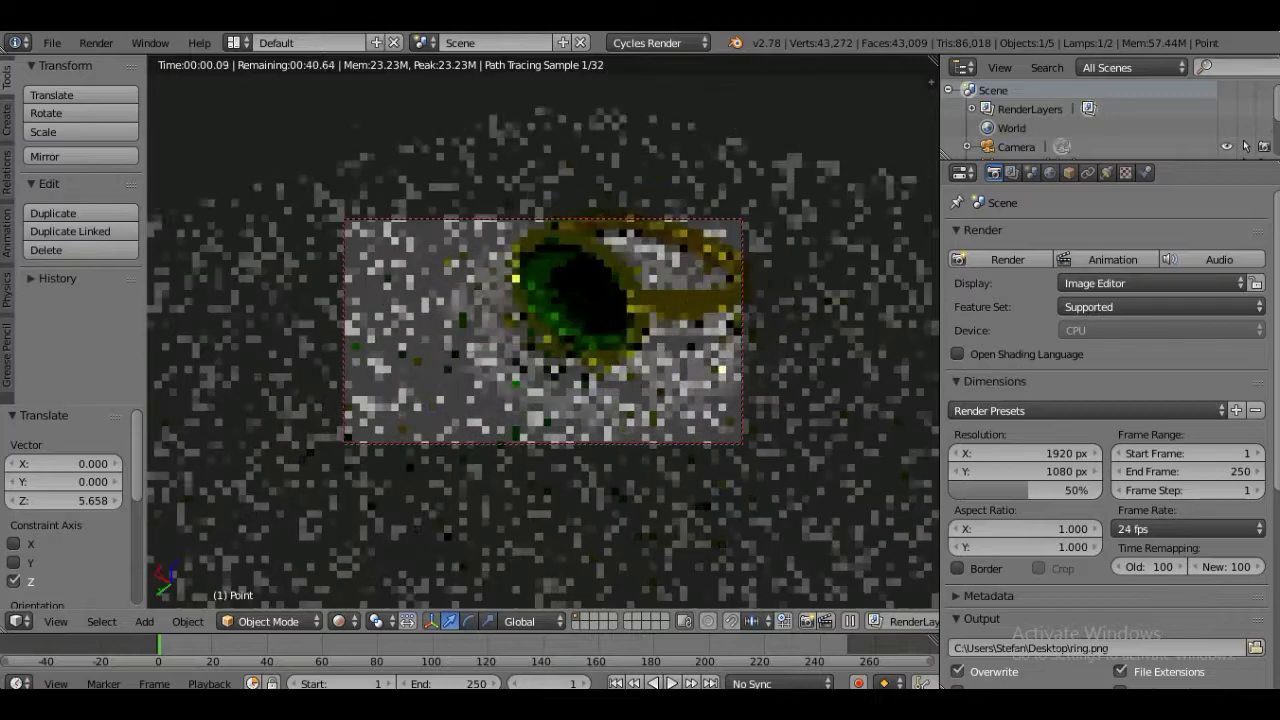
Step: Render the final Cycles image of the gold ring scene
key("F12")
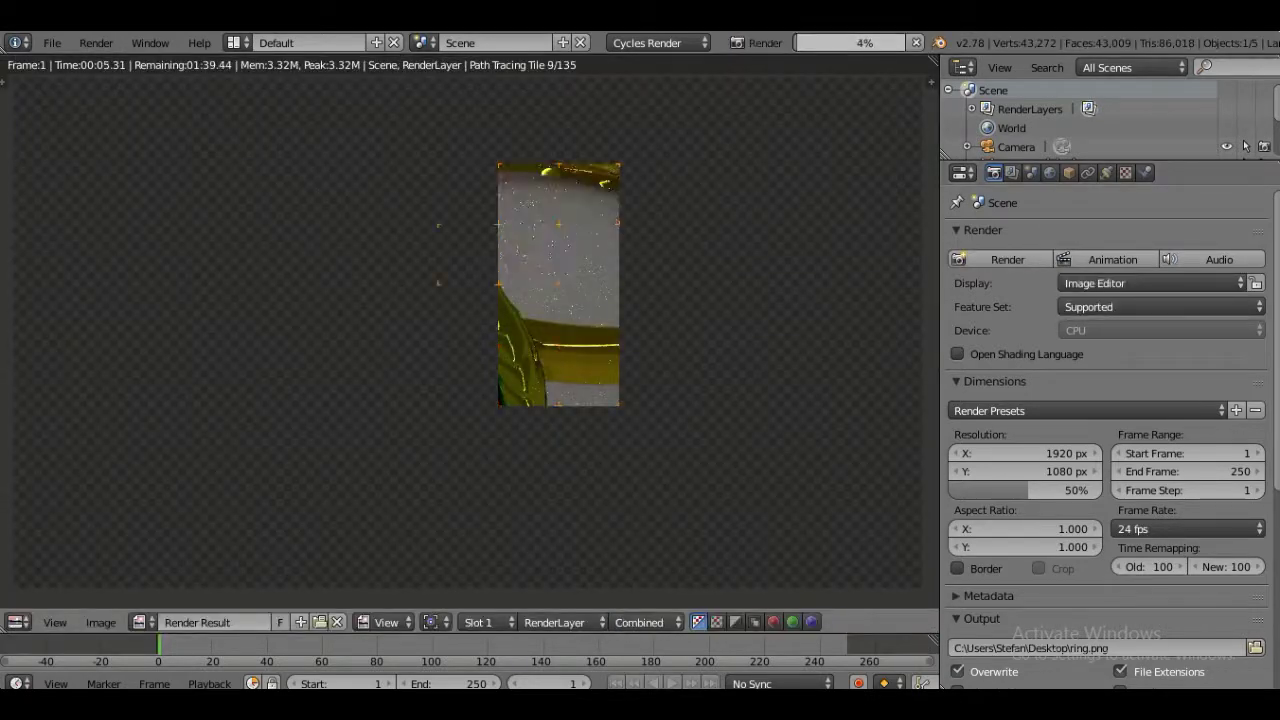